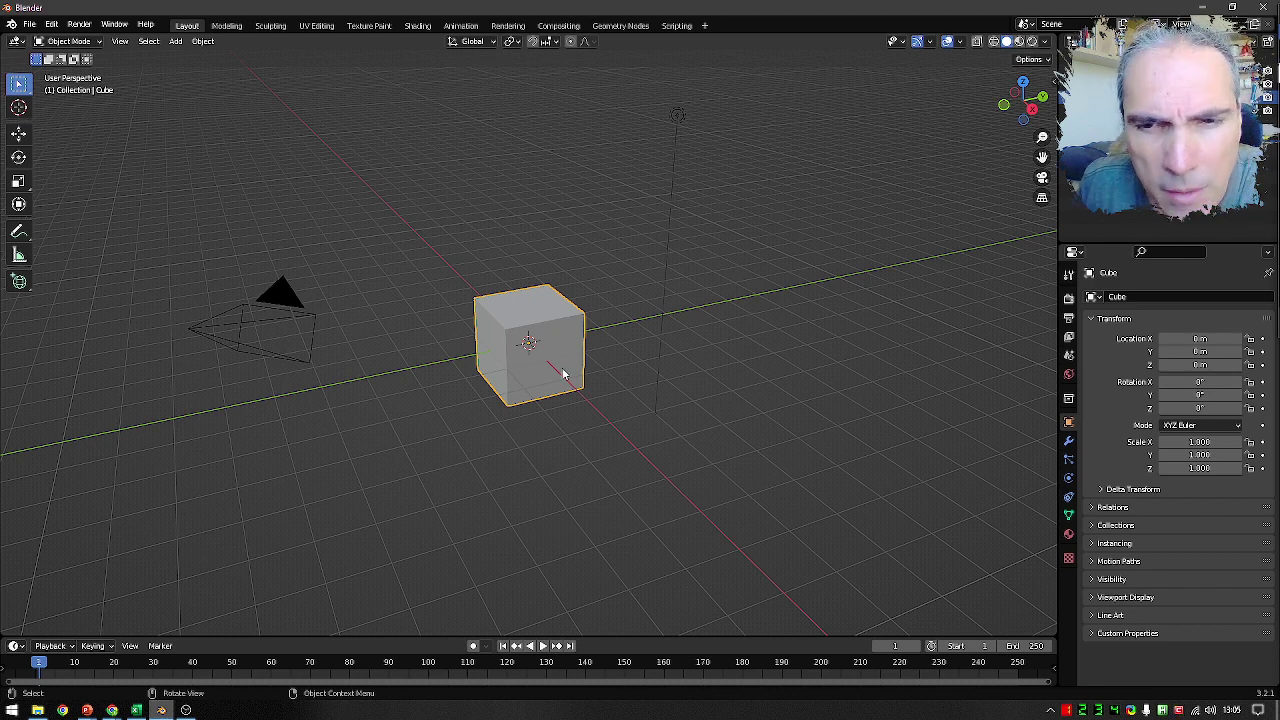
- Delete the default cube, leaving only the camera and light in the scene
{"action": "key", "text": "Delete"}
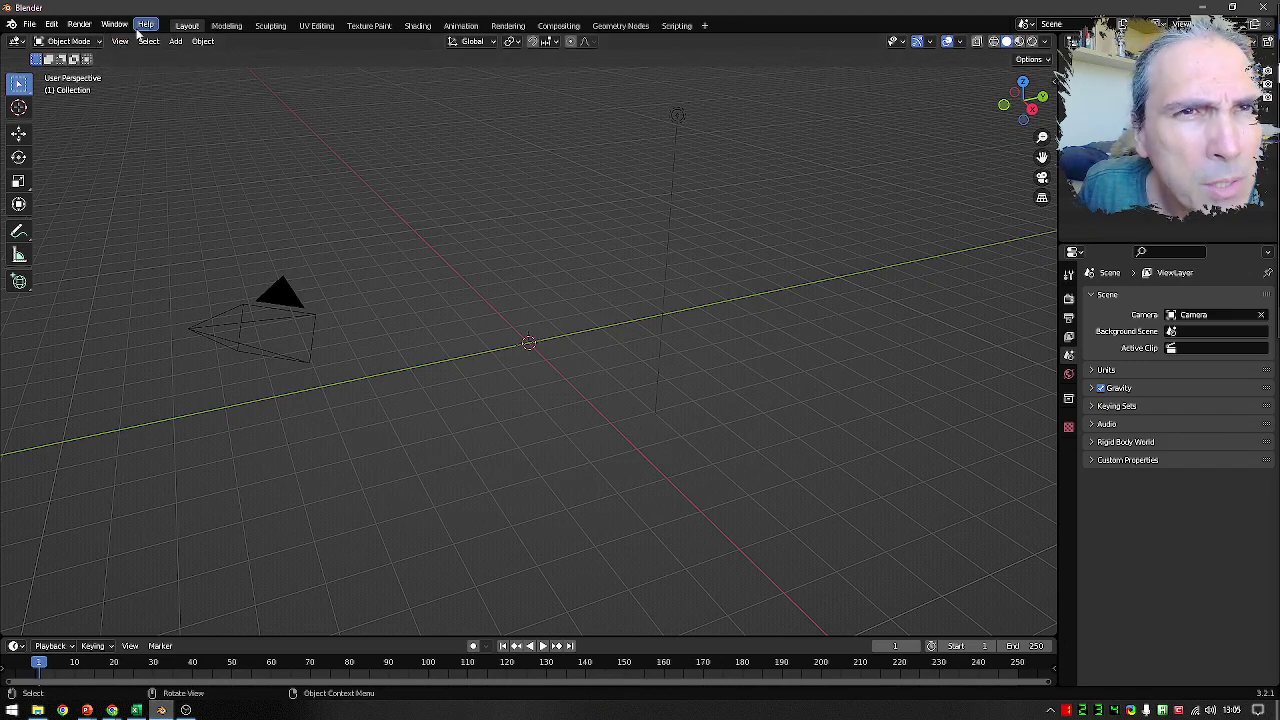
- Add a mesh circle at the origin and scale it up to about 7.14
{"action": "left_click", "coordinate": [175, 42]}
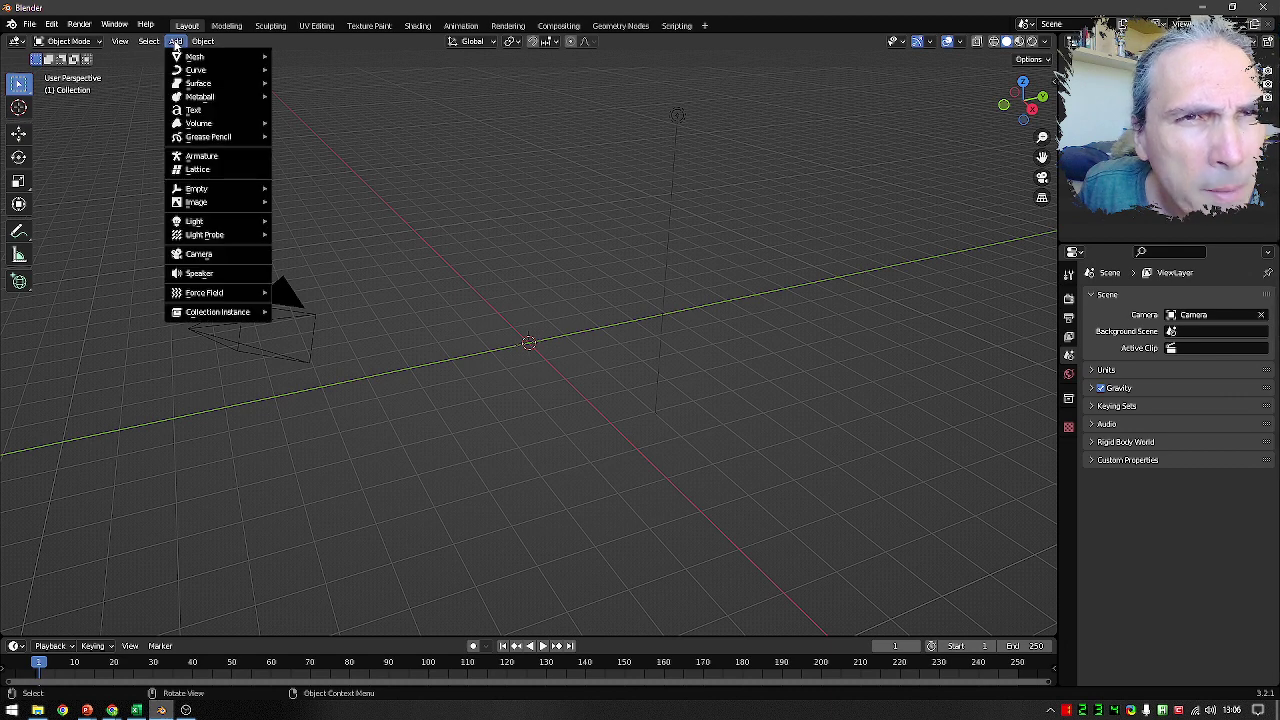
{"action": "mouse_move", "coordinate": [215, 56]}
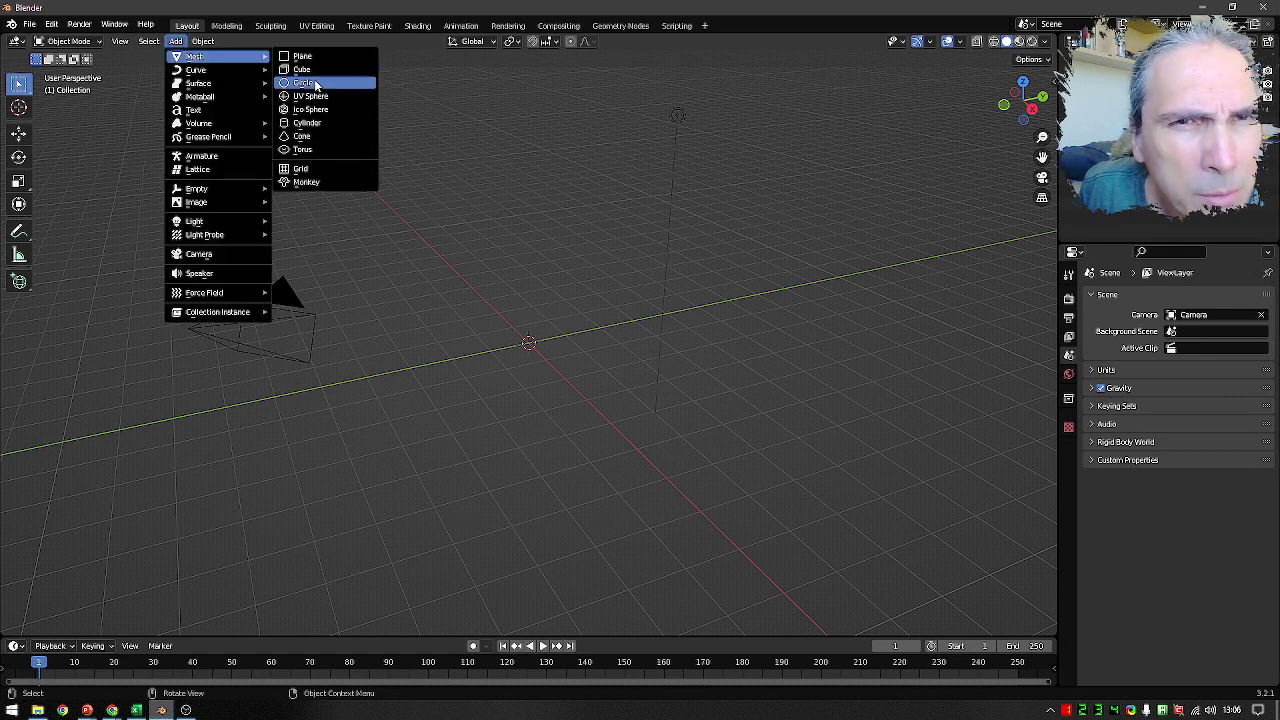
{"action": "left_click", "coordinate": [315, 84]}
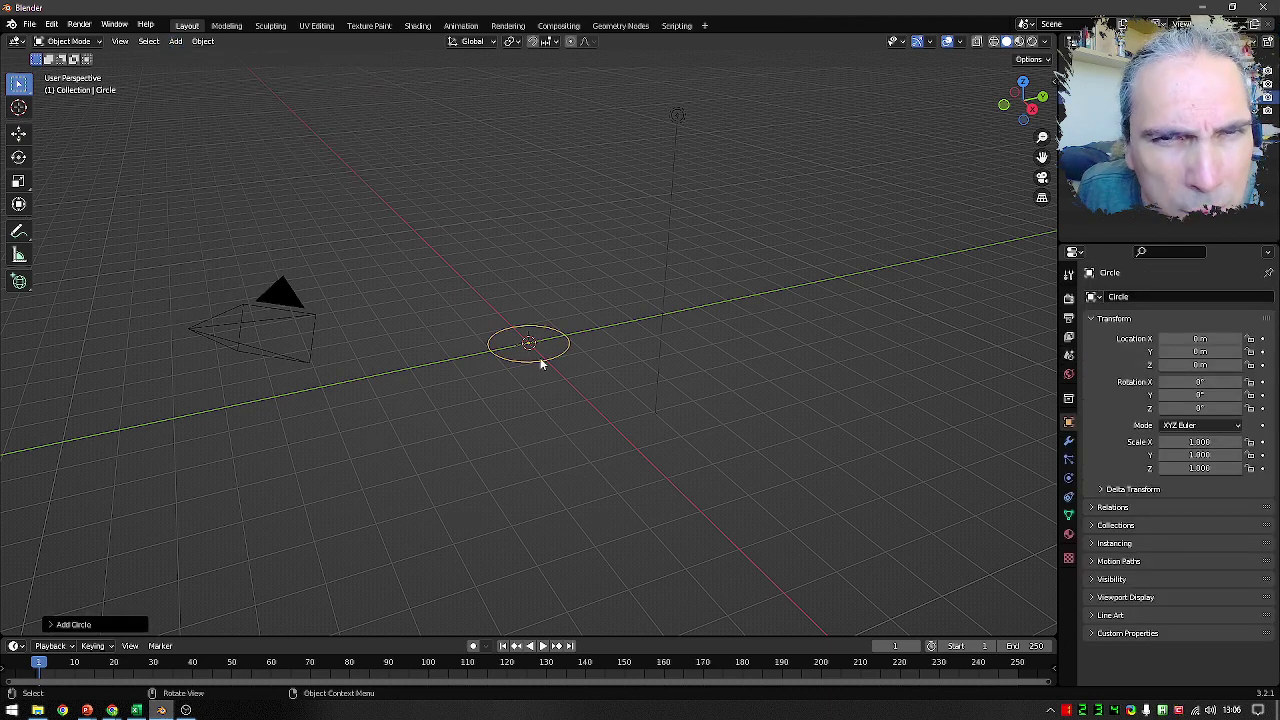
{"action": "key", "text": "s"}
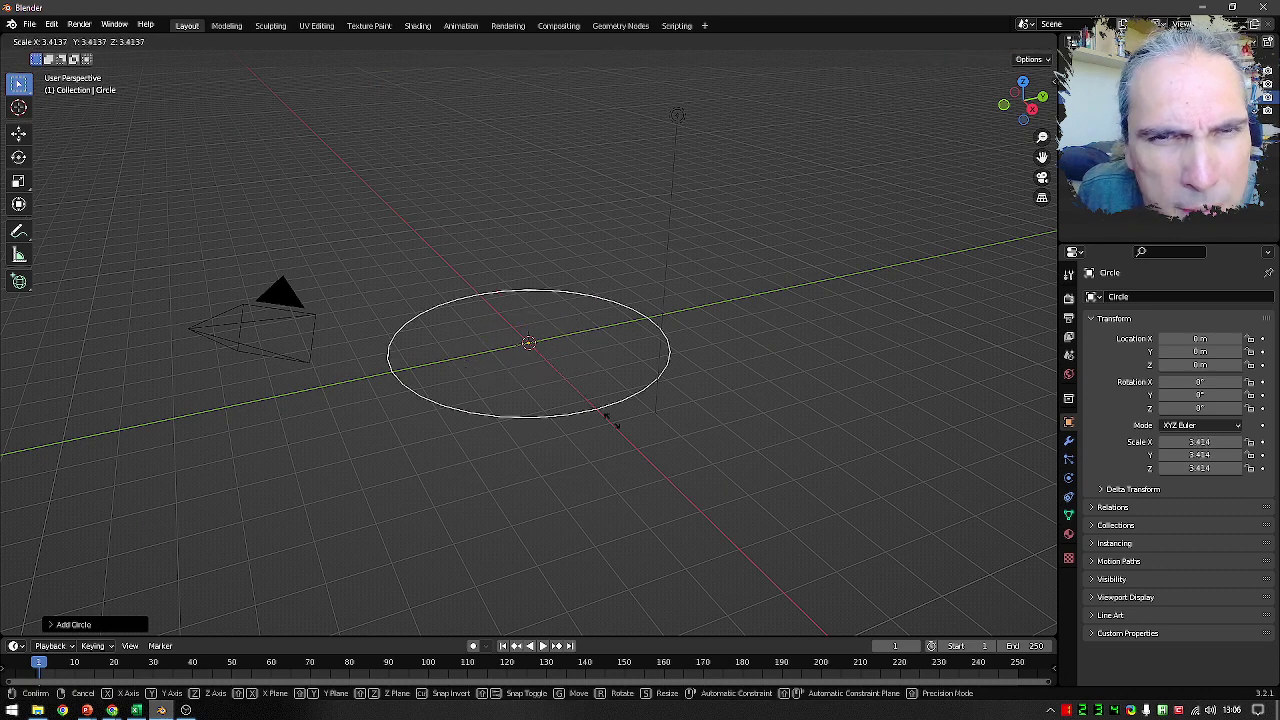
{"action": "left_click", "coordinate": [680, 487]}
{"action": "middle_click_drag", "start_coordinate": [587, 352], "coordinate": [576, 440]}
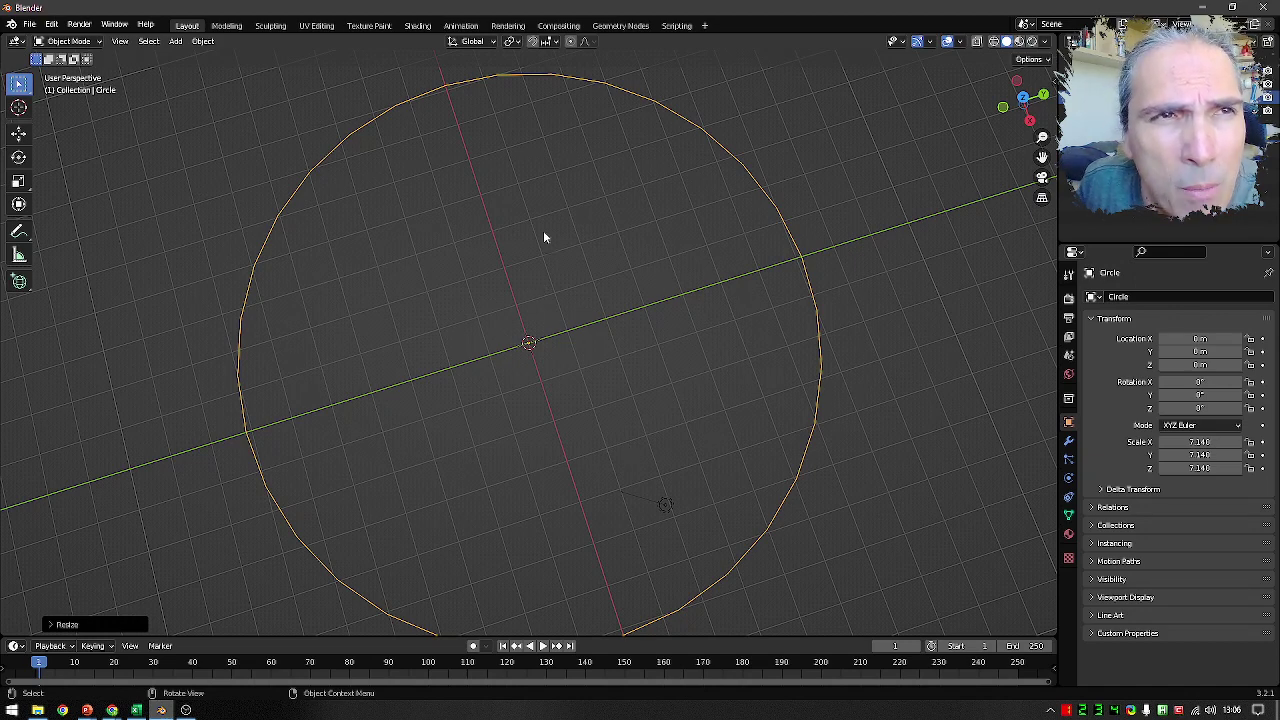
- Enter Edit Mode on the circle with edge select and pick its top edge
{"action": "left_click", "coordinate": [95, 44]}
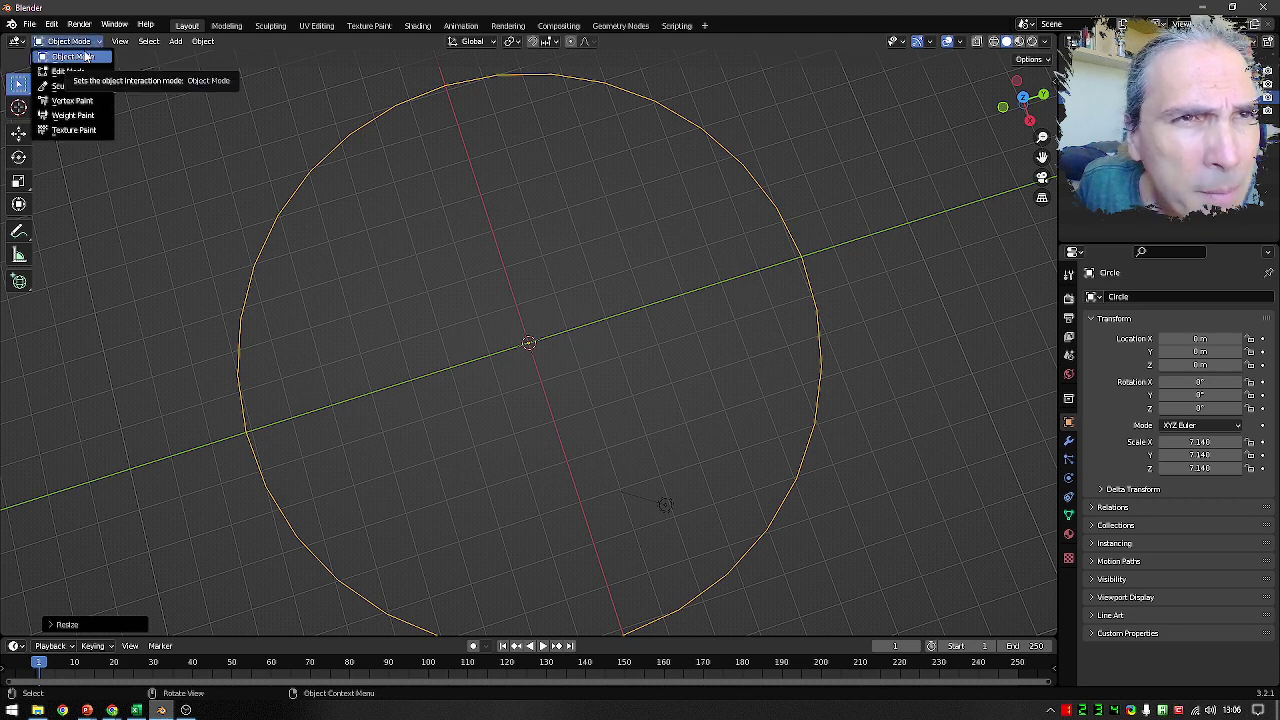
{"action": "left_click", "coordinate": [74, 72]}
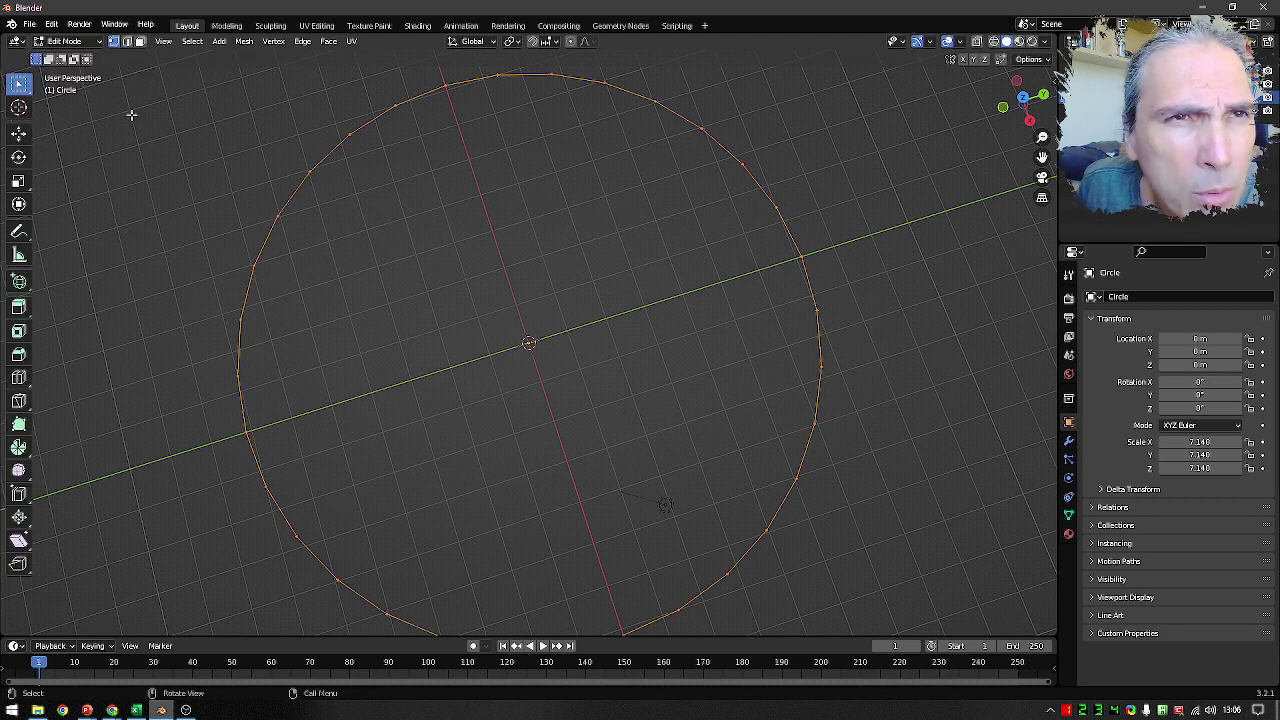
{"action": "left_click", "coordinate": [126, 41]}
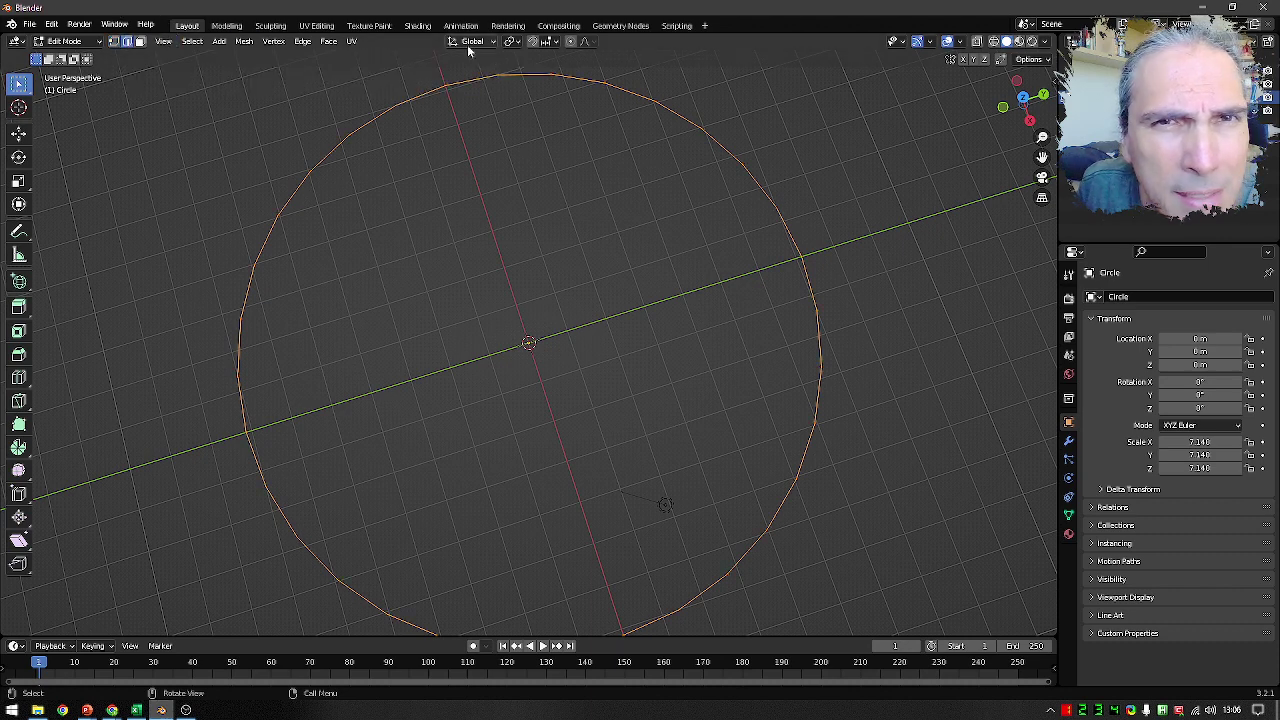
{"action": "left_click", "coordinate": [577, 78]}
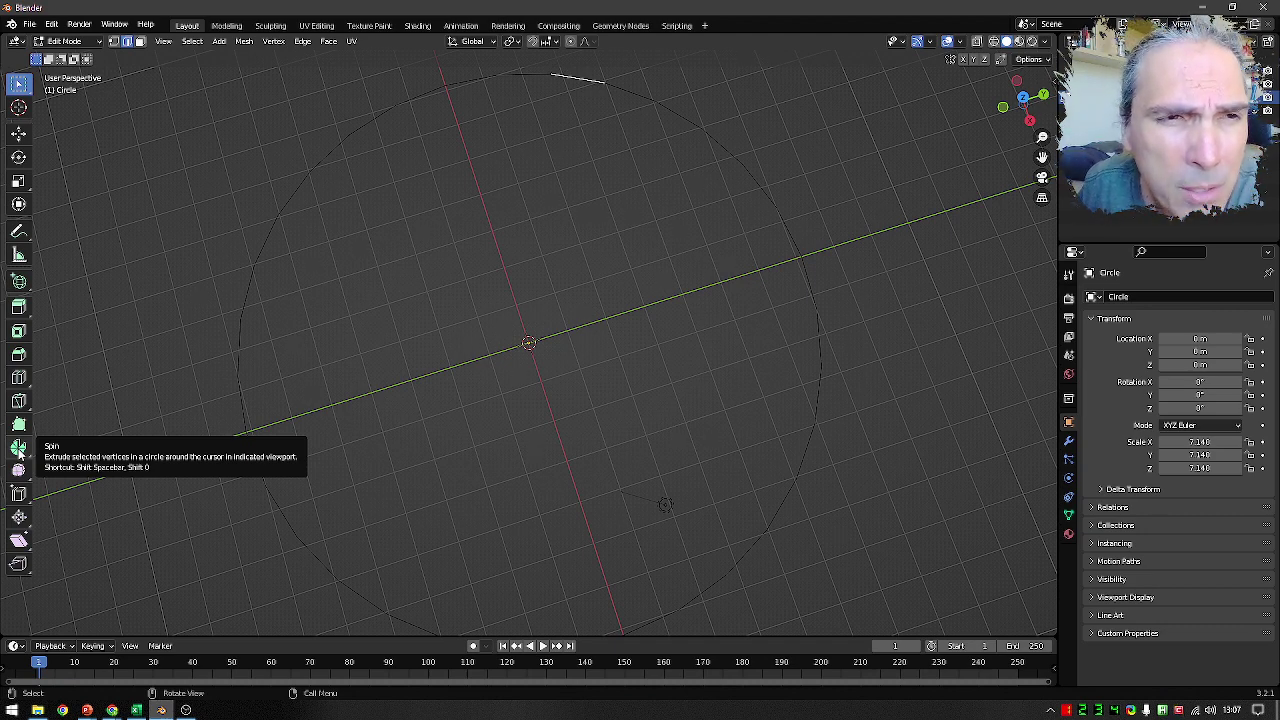
- Activate the Spin tool with 12 steps rotating around the Y axis
{"action": "left_click", "coordinate": [19, 450]}
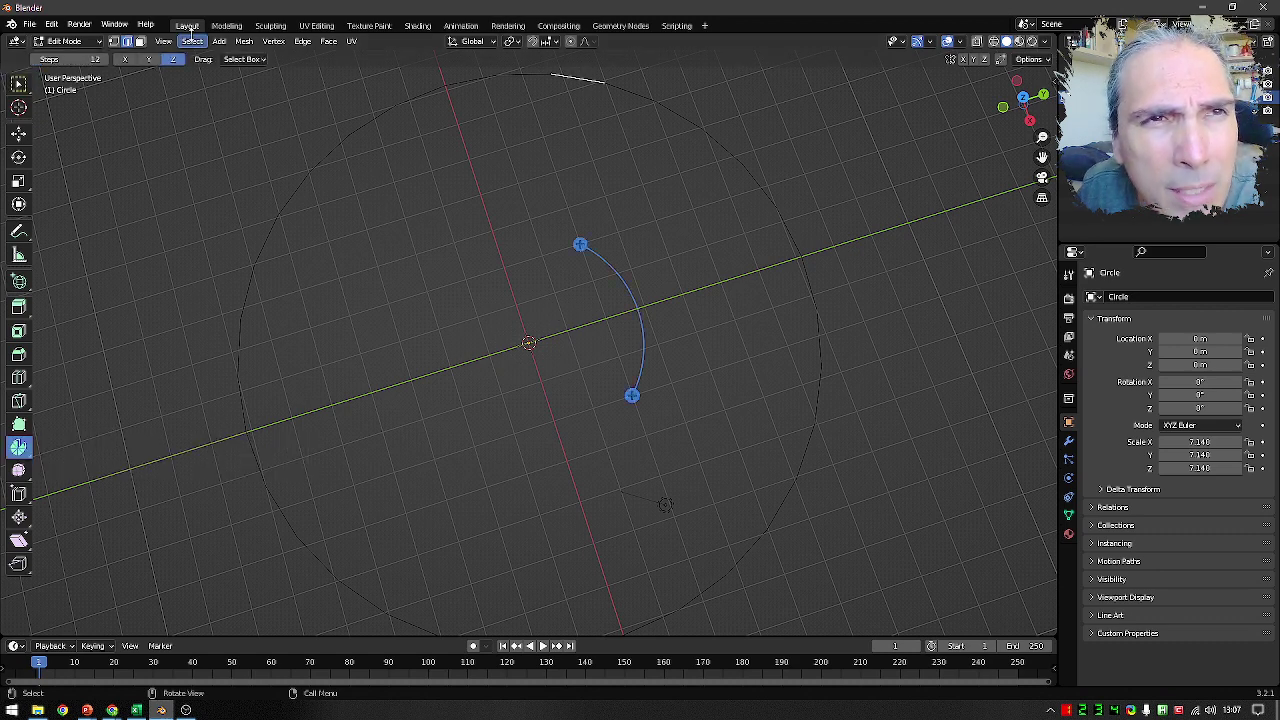
{"action": "mouse_move", "coordinate": [662, 410]}
{"action": "middle_mouse_down"}
{"action": "mouse_move", "coordinate": [627, 389]}
{"action": "mouse_move", "coordinate": [651, 312]}
{"action": "mouse_move", "coordinate": [647, 352]}
{"action": "mouse_move", "coordinate": [630, 340]}
{"action": "middle_mouse_up"}
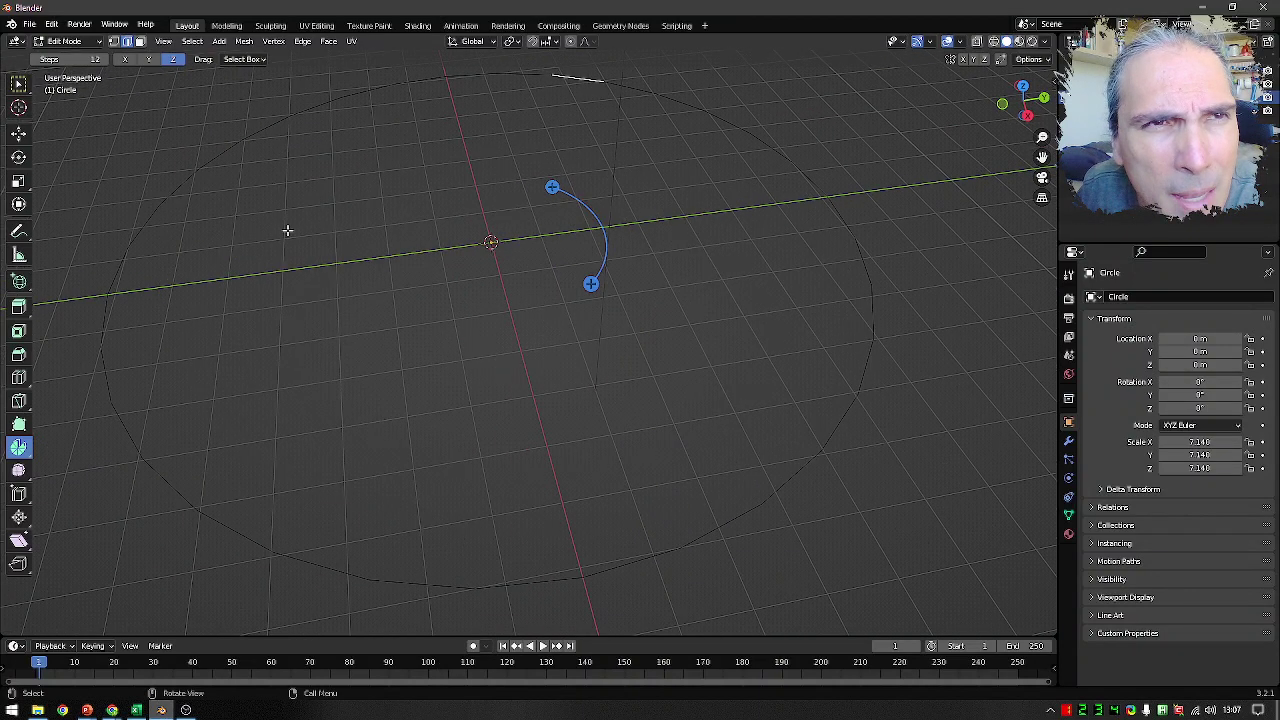
{"action": "left_click", "coordinate": [149, 59]}
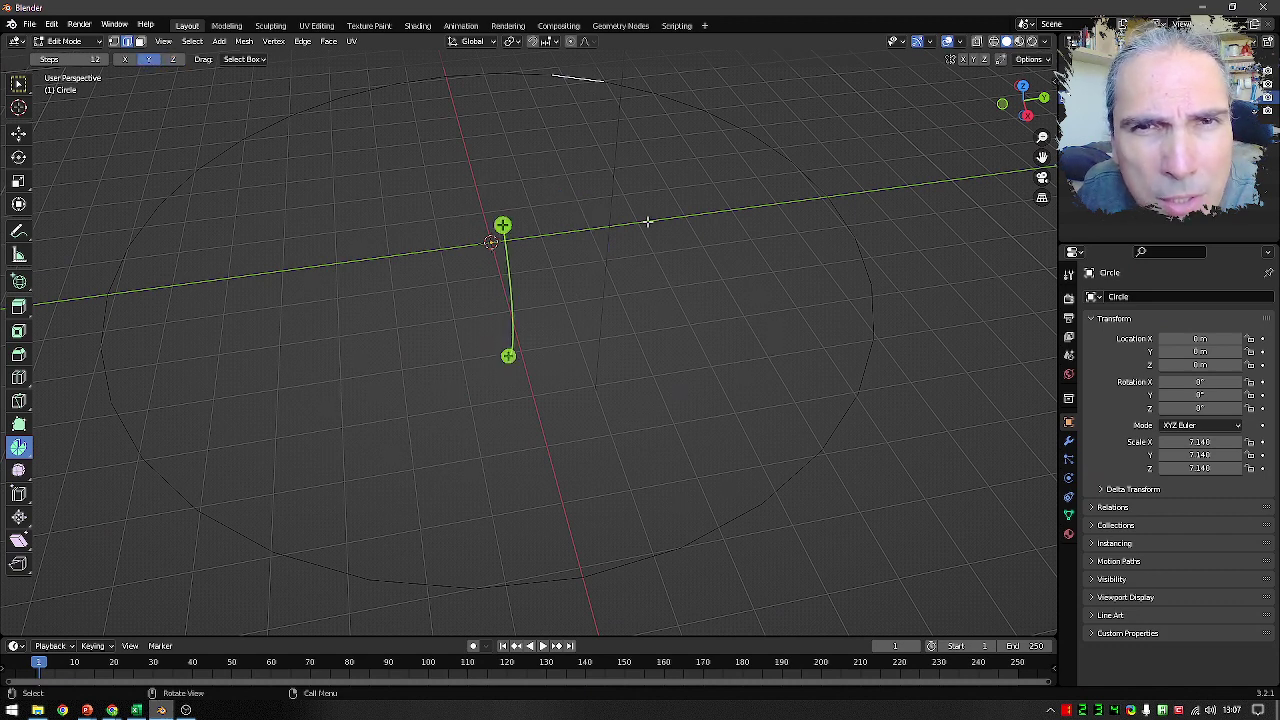
{"action": "mouse_move", "coordinate": [404, 367]}
{"action": "middle_mouse_down"}
{"action": "mouse_move", "coordinate": [474, 357]}
{"action": "mouse_move", "coordinate": [458, 358]}
{"action": "middle_mouse_up"}
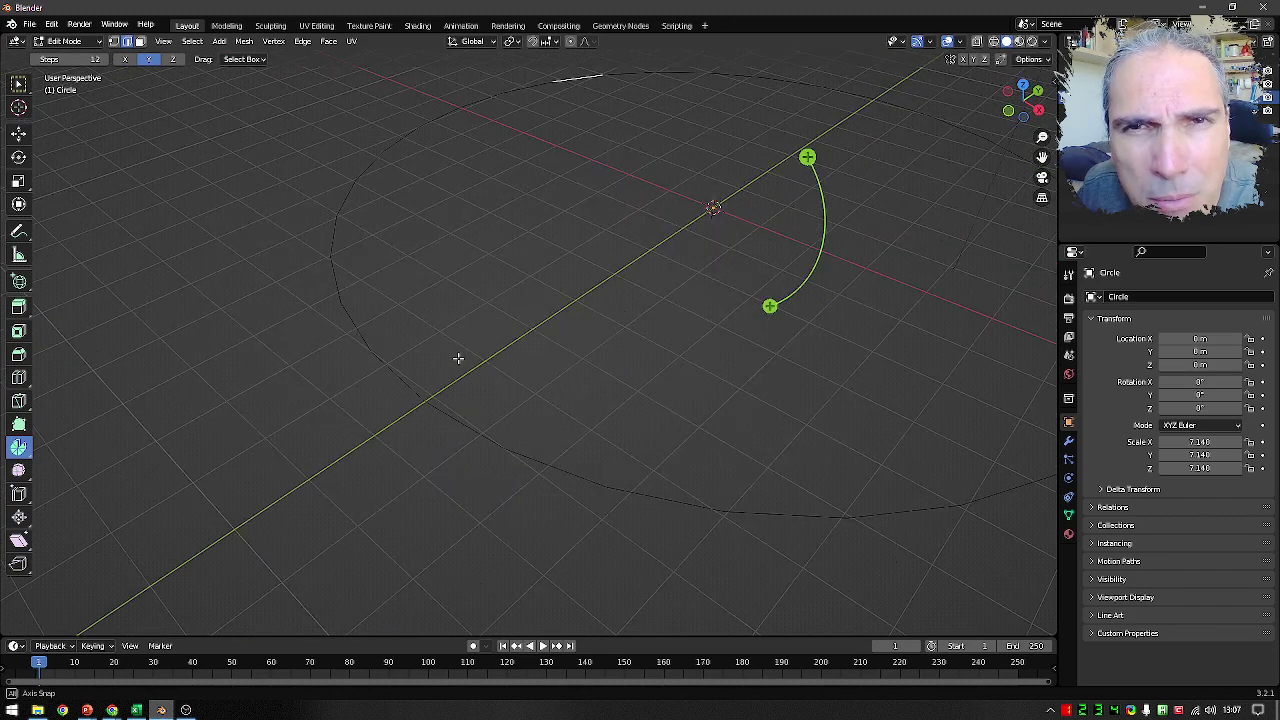
{"action": "mouse_move", "coordinate": [677, 346]}
{"action": "middle_mouse_down"}
{"action": "mouse_move", "coordinate": [643, 348]}
{"action": "mouse_move", "coordinate": [691, 365]}
{"action": "mouse_move", "coordinate": [731, 340]}
{"action": "mouse_move", "coordinate": [728, 326]}
{"action": "mouse_move", "coordinate": [691, 393]}
{"action": "middle_mouse_up"}
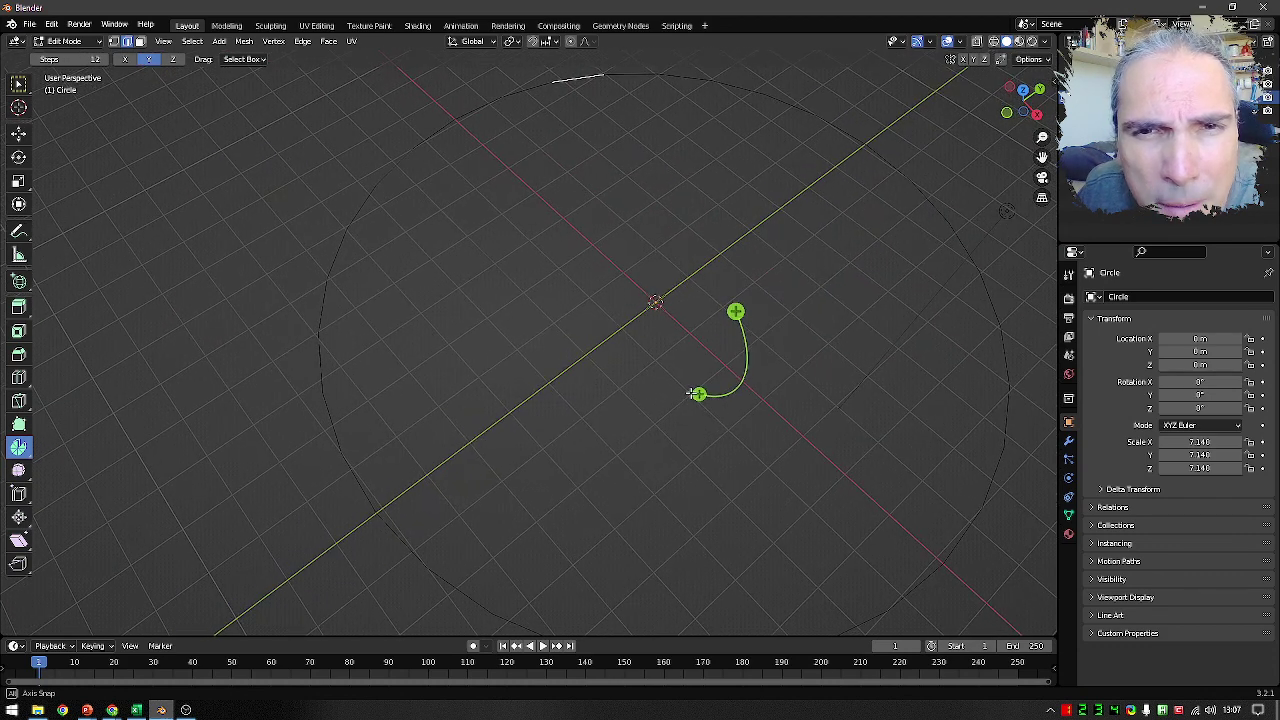
{"action": "key", "text": "a"}
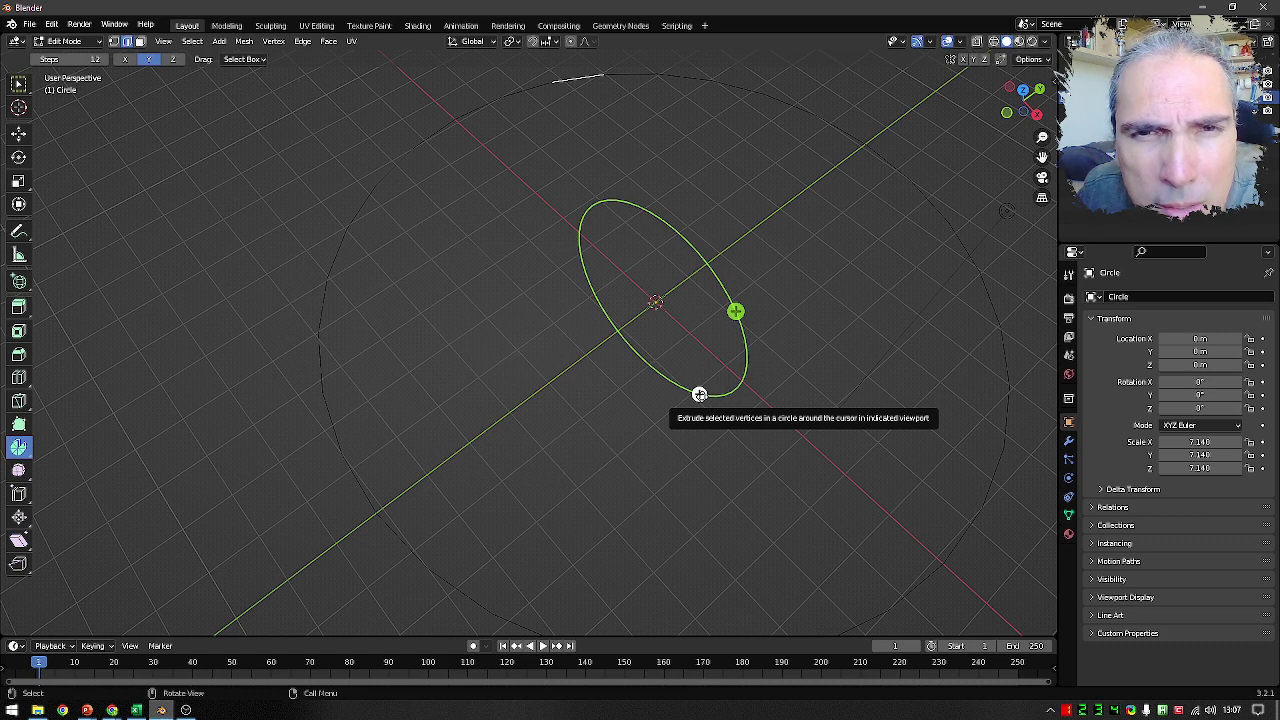
- Spin the top edge around Y into an upright, closed 12-segment ring of faces
{"action": "mouse_move", "coordinate": [699, 394]}
{"action": "left_mouse_down"}
{"action": "mouse_move", "coordinate": [598, 212]}
{"action": "mouse_move", "coordinate": [712, 328]}
{"action": "mouse_move", "coordinate": [700, 394]}
{"action": "left_mouse_up"}
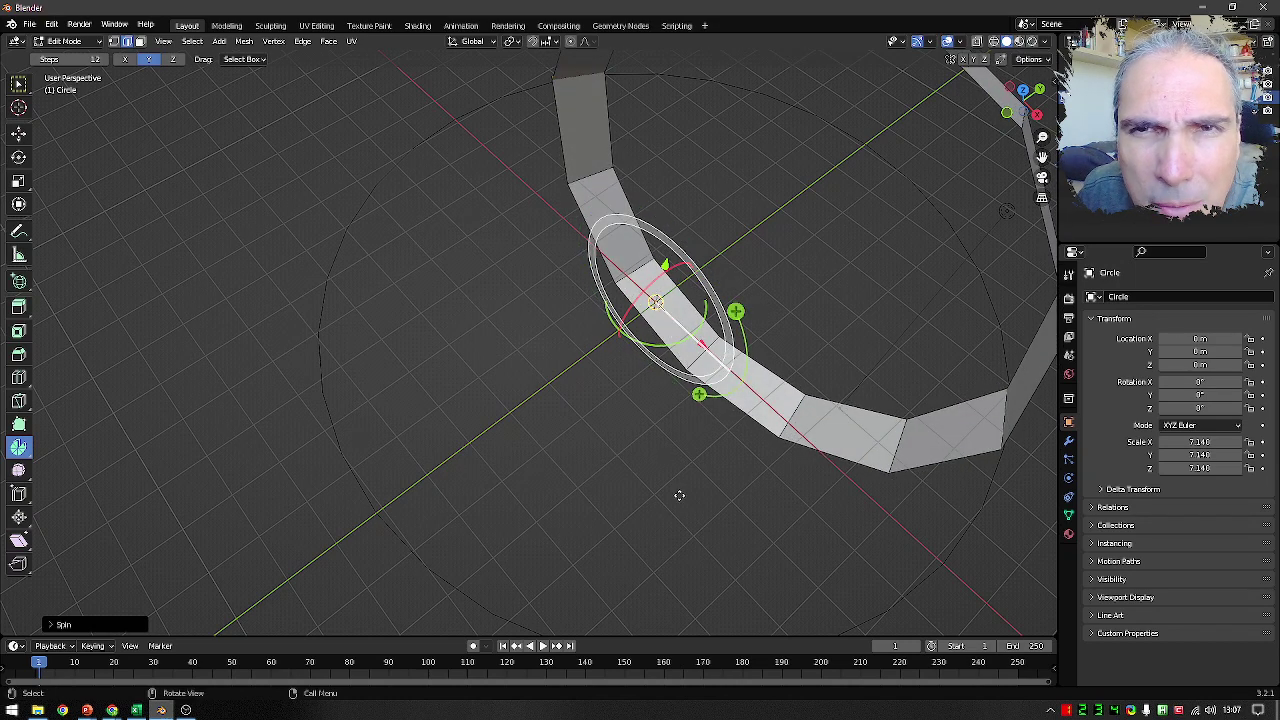
{"action": "scroll", "coordinate": [679, 496], "scroll_direction": "down", "scroll_amount": 4}
{"action": "scroll", "coordinate": [656, 493], "scroll_direction": "up", "scroll_amount": 1}
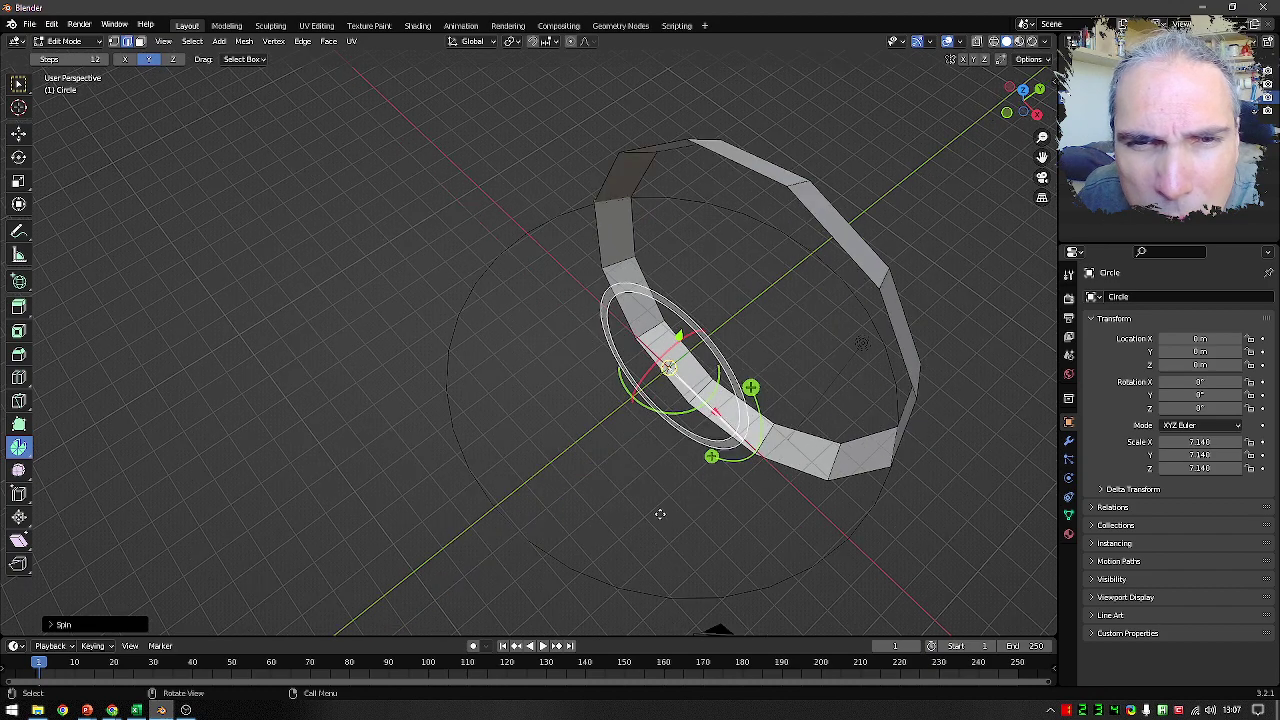
{"action": "middle_click_drag", "start_coordinate": [666, 510], "coordinate": [585, 462]}
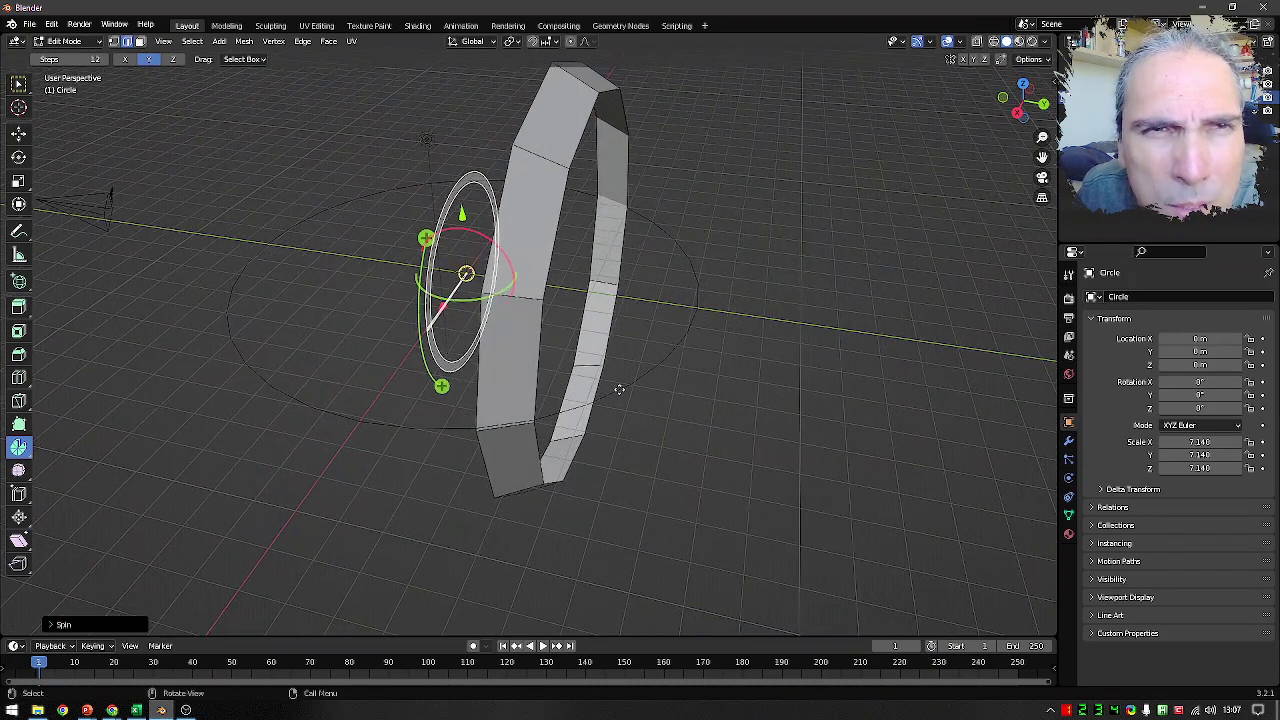
{"action": "left_click", "coordinate": [19, 87]}
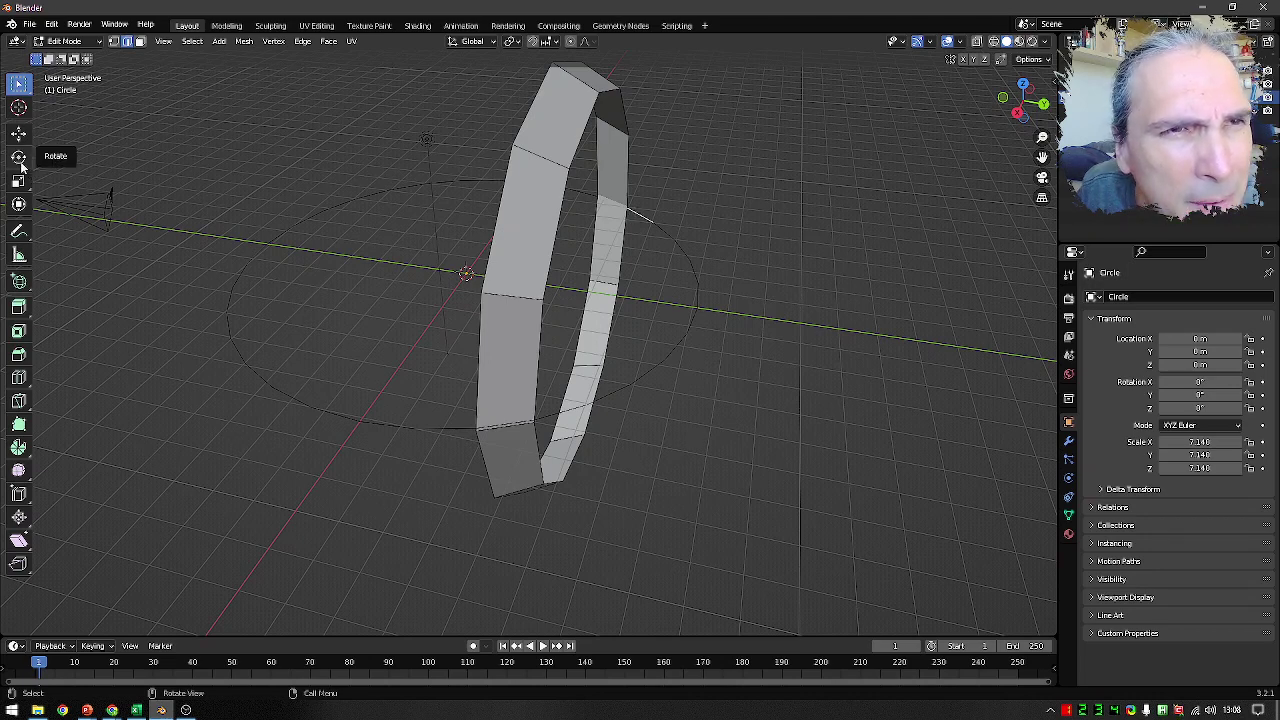
- Spin the circle's edge loop with the Spin gizmo into a curved band of quad faces
{"action": "left_click", "coordinate": [18, 449]}
{"action": "middle_click_drag", "start_coordinate": [343, 389], "coordinate": [438, 391]}
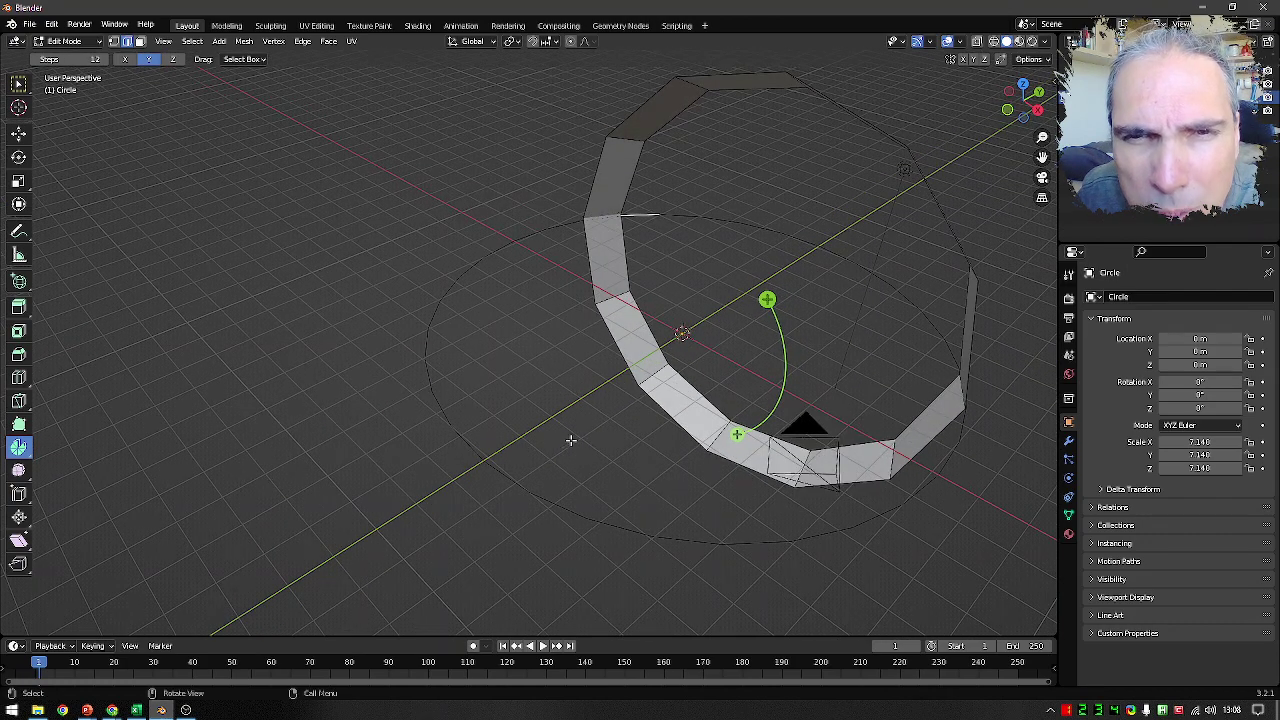
{"action": "mouse_move", "coordinate": [737, 434]}
{"action": "left_mouse_down"}
{"action": "mouse_move", "coordinate": [703, 433]}
{"action": "mouse_move", "coordinate": [730, 325]}
{"action": "mouse_move", "coordinate": [711, 388]}
{"action": "left_mouse_up"}
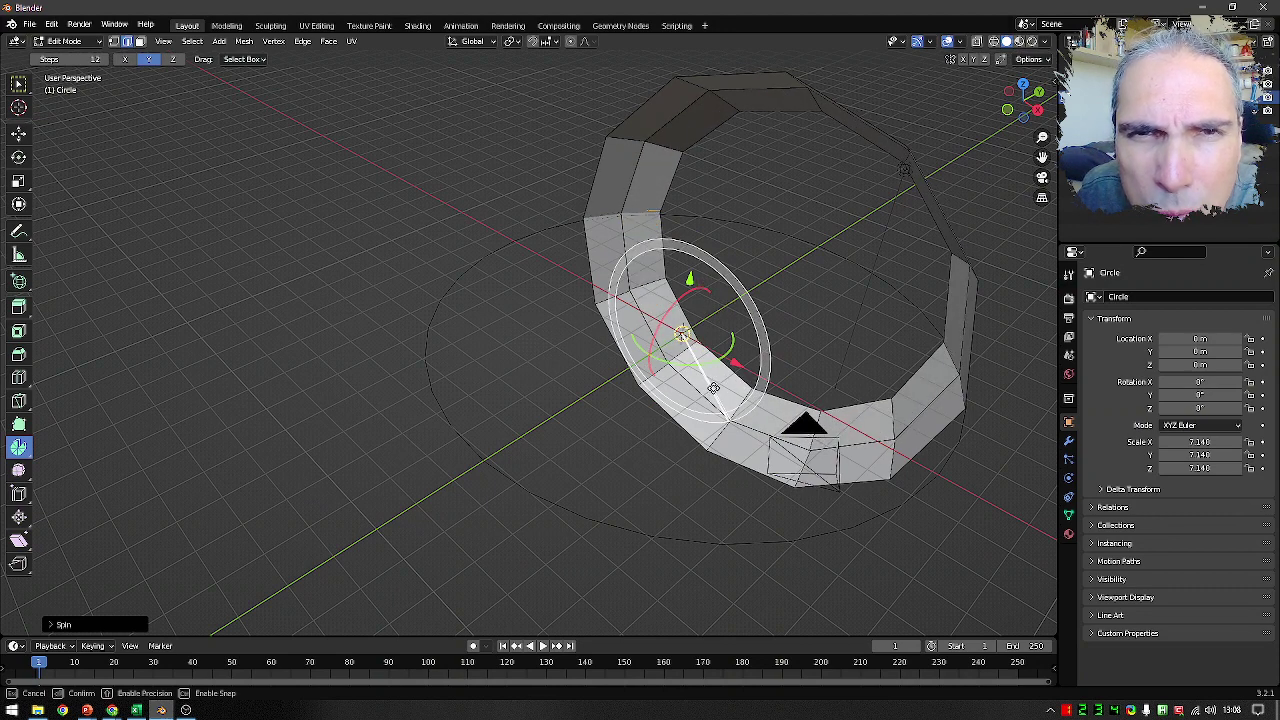
{"action": "left_click_drag", "start_coordinate": [713, 388], "coordinate": [713, 390]}
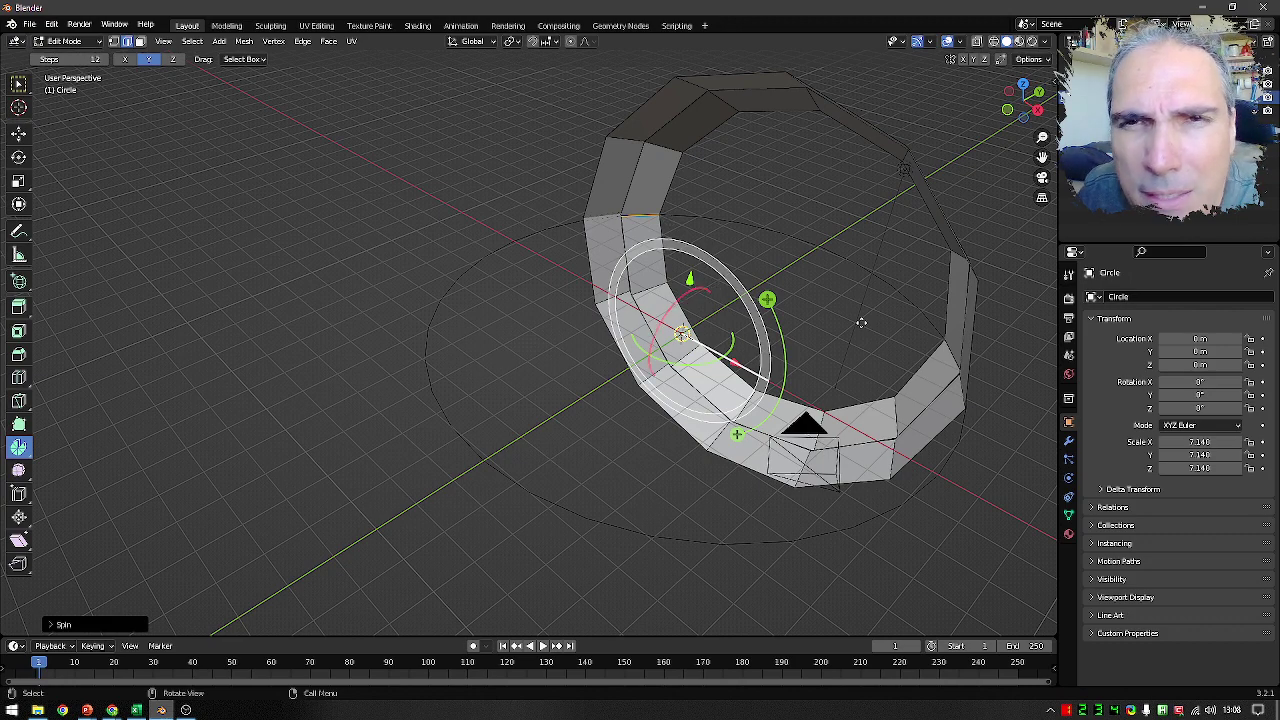
{"action": "middle_click_drag", "start_coordinate": [944, 491], "coordinate": [841, 489]}
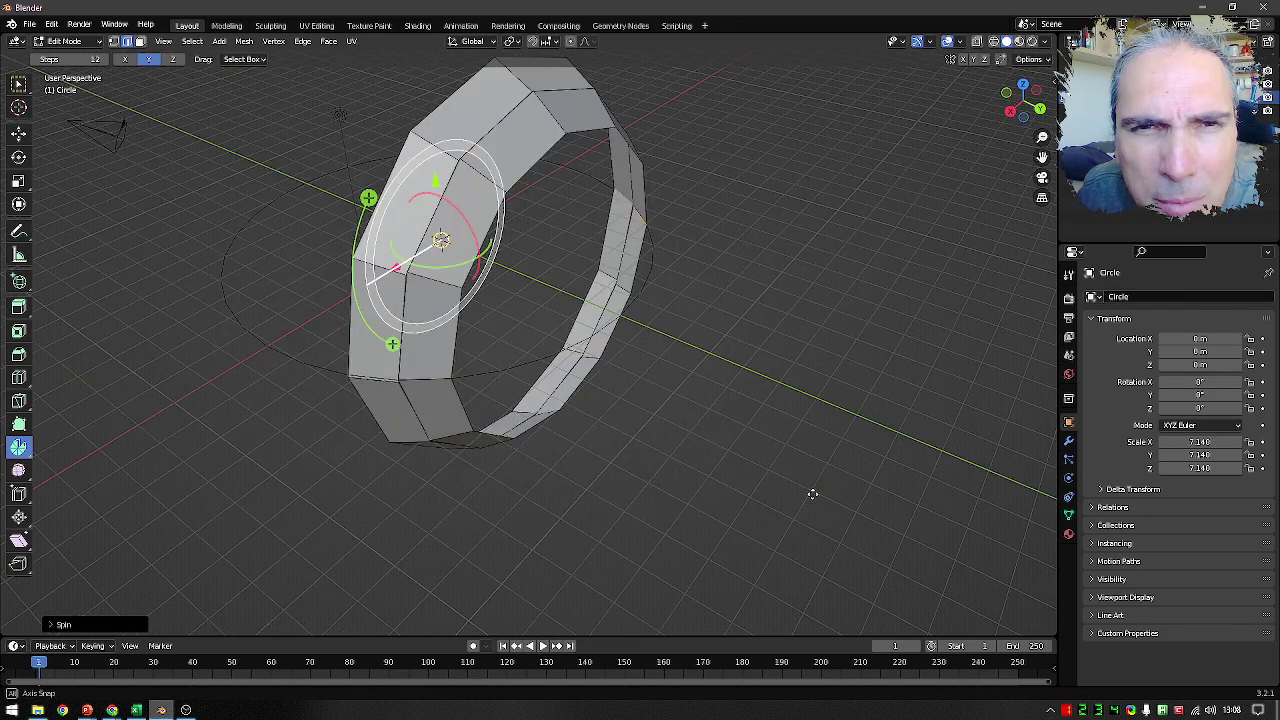
{"action": "left_click", "coordinate": [19, 84]}
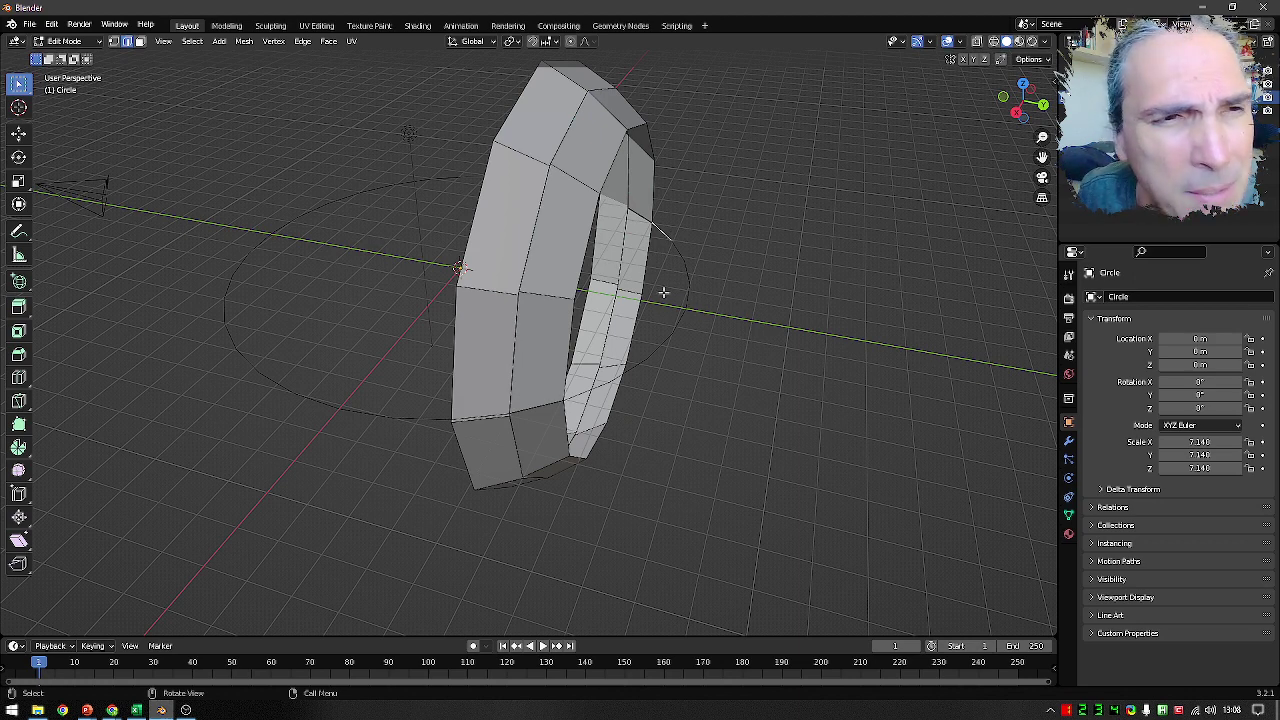
- Spin the open edge loop into a new row of faces
{"action": "left_click", "coordinate": [18, 447]}
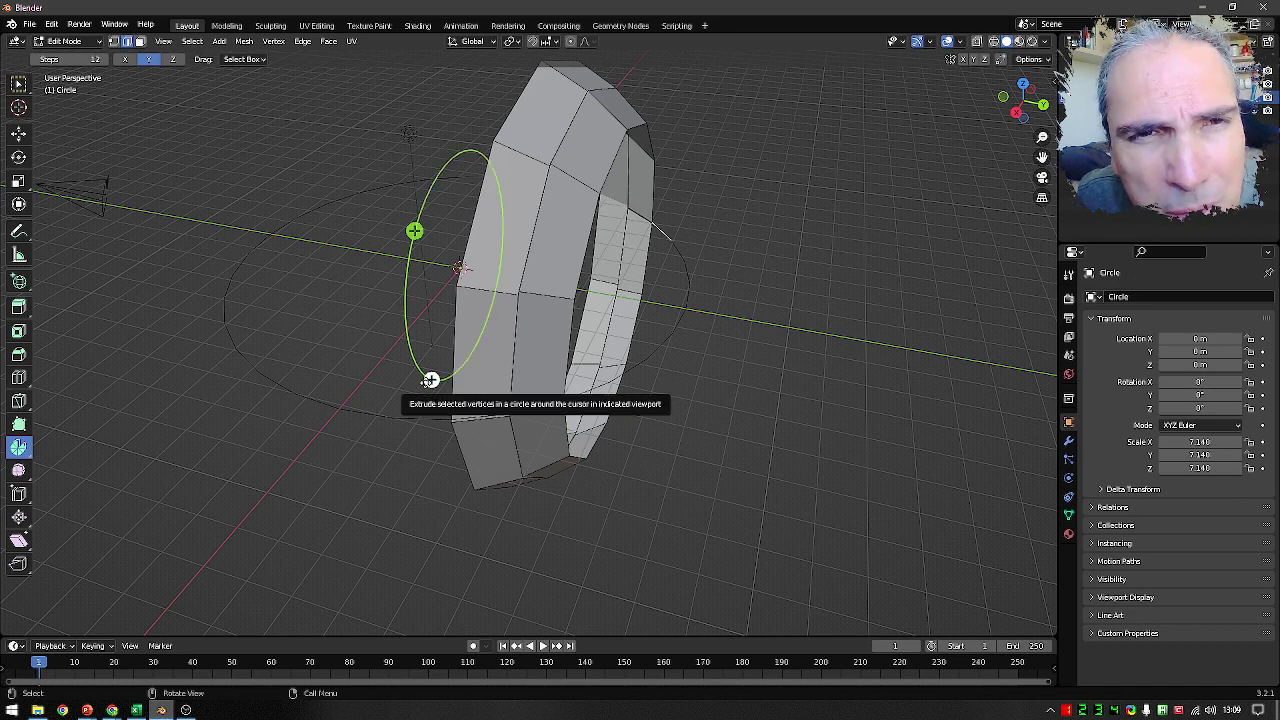
{"action": "mouse_move", "coordinate": [430, 379]}
{"action": "left_mouse_down"}
{"action": "mouse_move", "coordinate": [479, 255]}
{"action": "mouse_move", "coordinate": [415, 369]}
{"action": "left_mouse_up"}
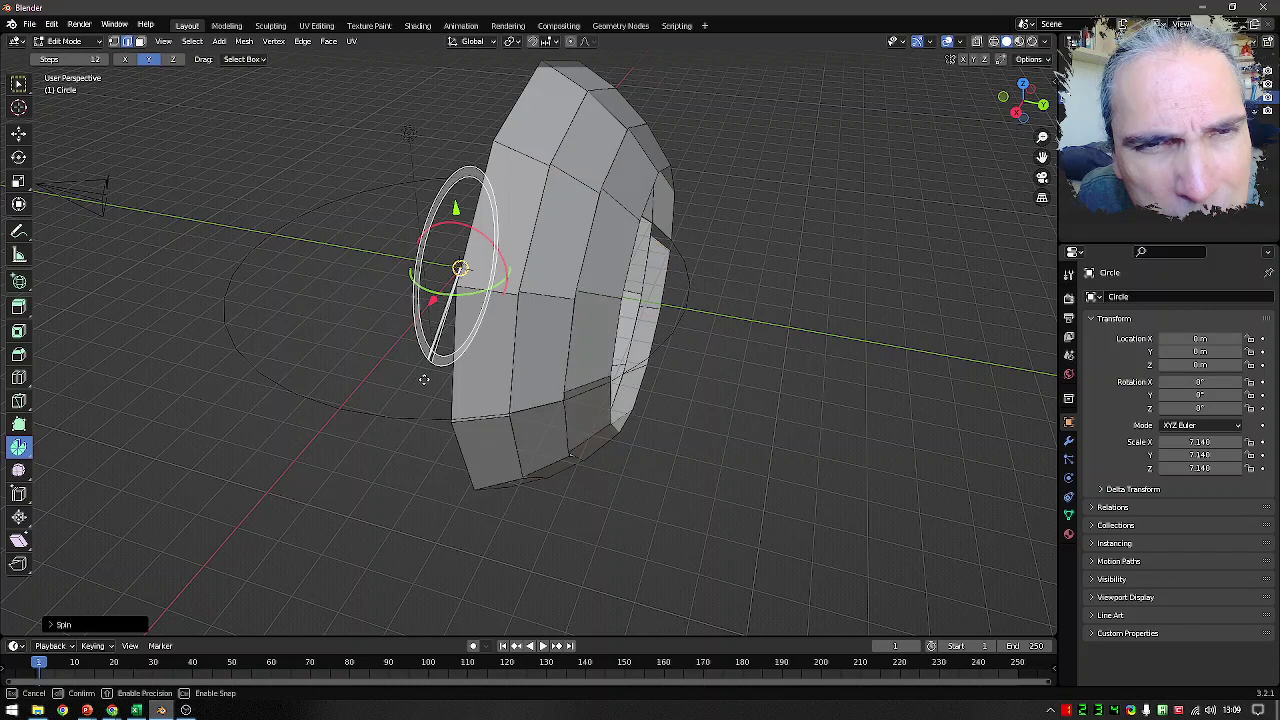
{"action": "left_click_drag", "start_coordinate": [415, 369], "coordinate": [430, 372]}
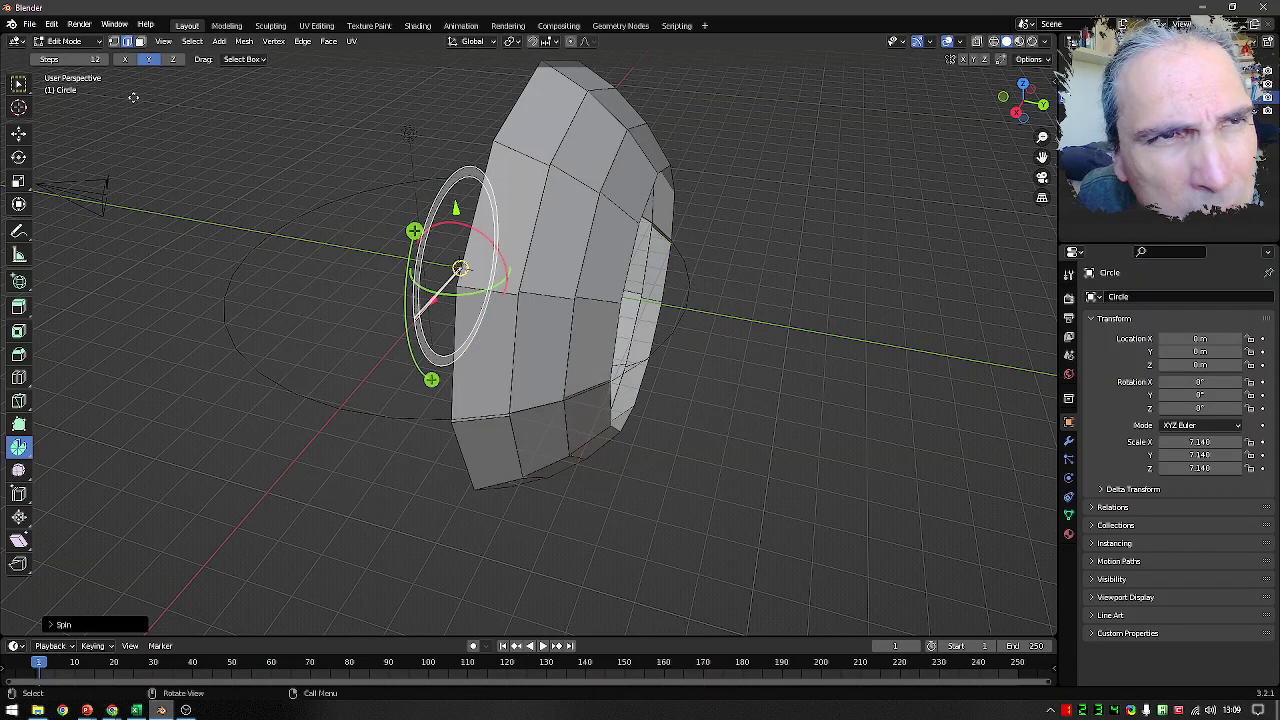
{"action": "left_click", "coordinate": [18, 83]}
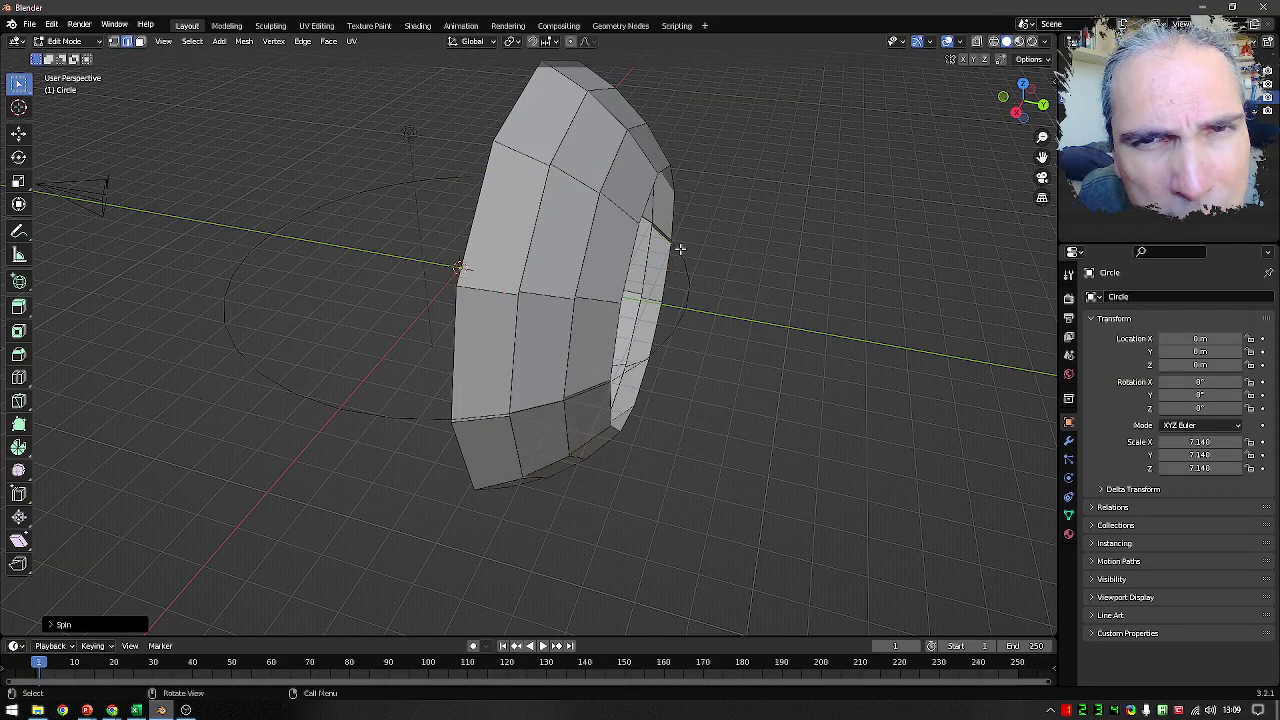
- Spin another row of faces inward over the top of the shell
{"action": "left_click", "coordinate": [18, 447]}
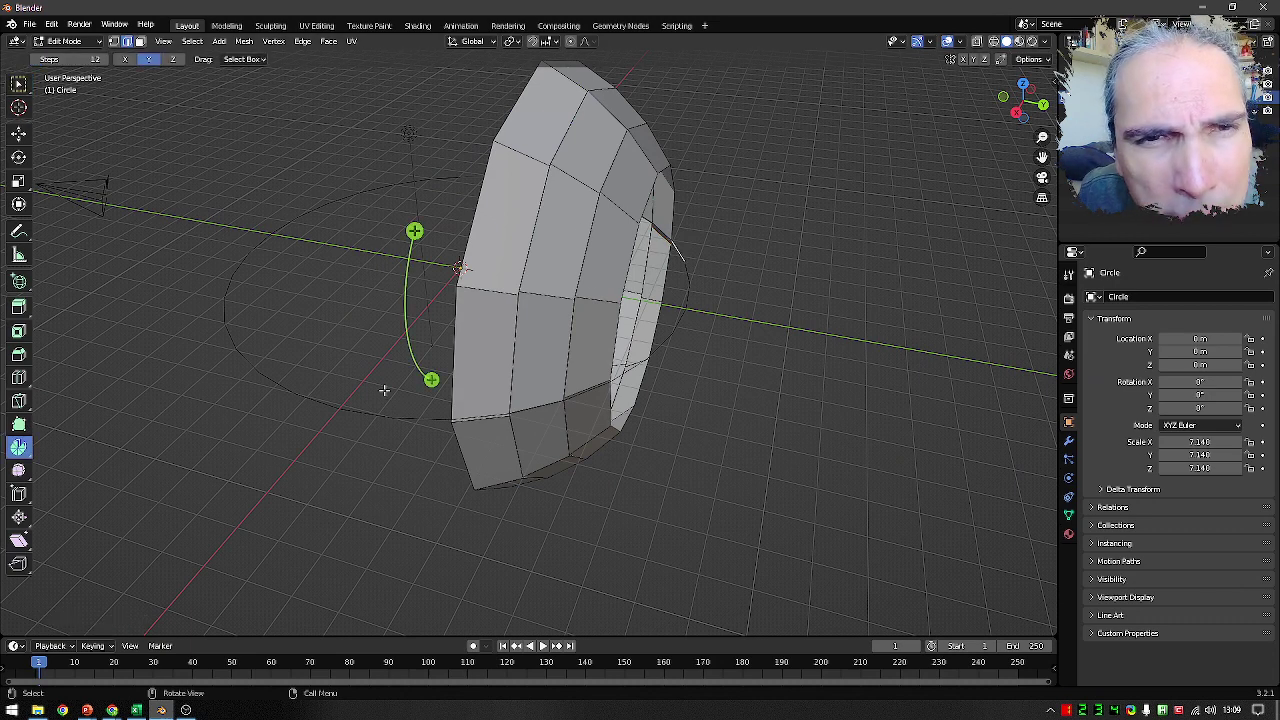
{"action": "mouse_move", "coordinate": [431, 379]}
{"action": "left_mouse_down"}
{"action": "mouse_move", "coordinate": [383, 283]}
{"action": "mouse_move", "coordinate": [435, 377]}
{"action": "left_mouse_up"}
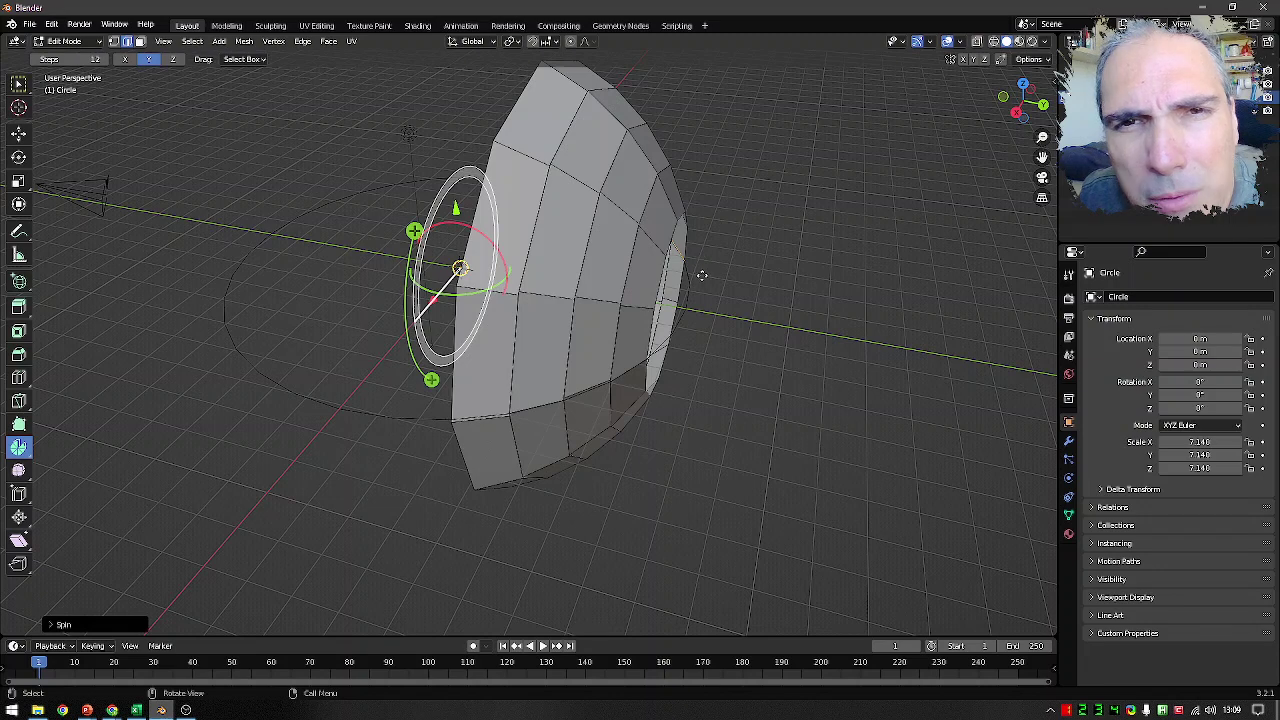
{"action": "left_click", "coordinate": [22, 86]}
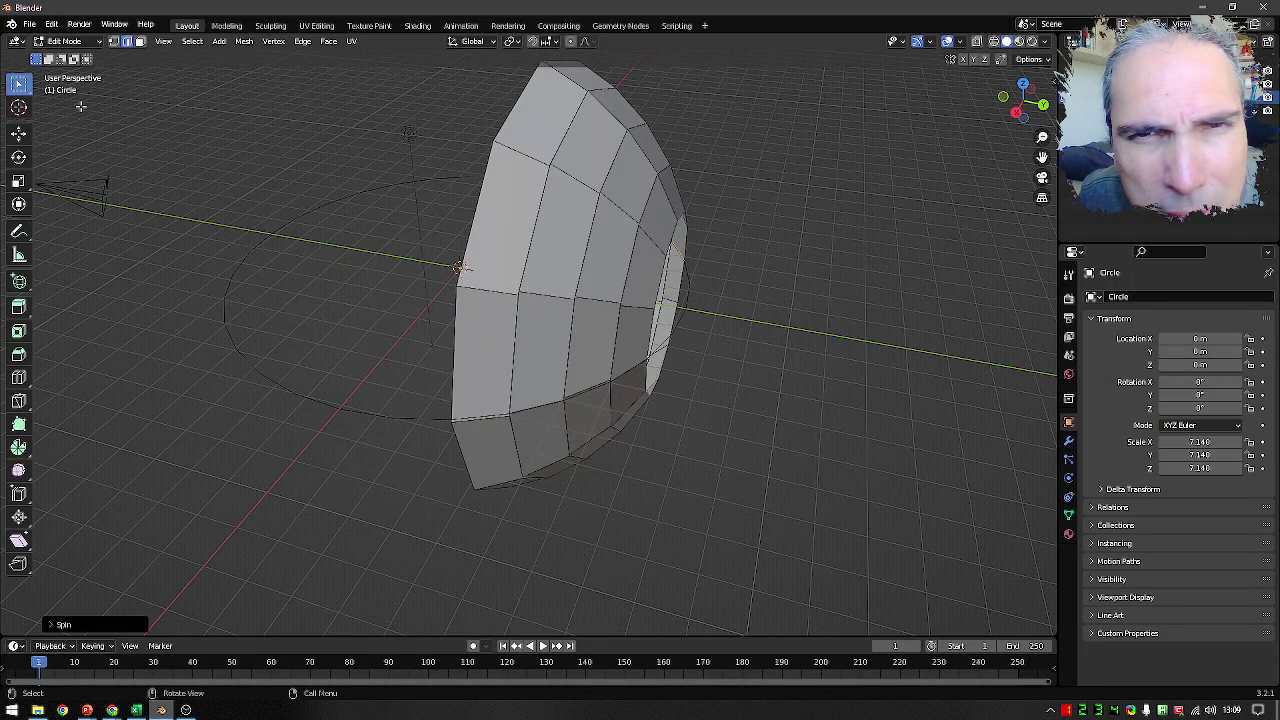
- Spin one more row of faces toward the top of the dome
{"action": "left_click", "coordinate": [685, 270]}
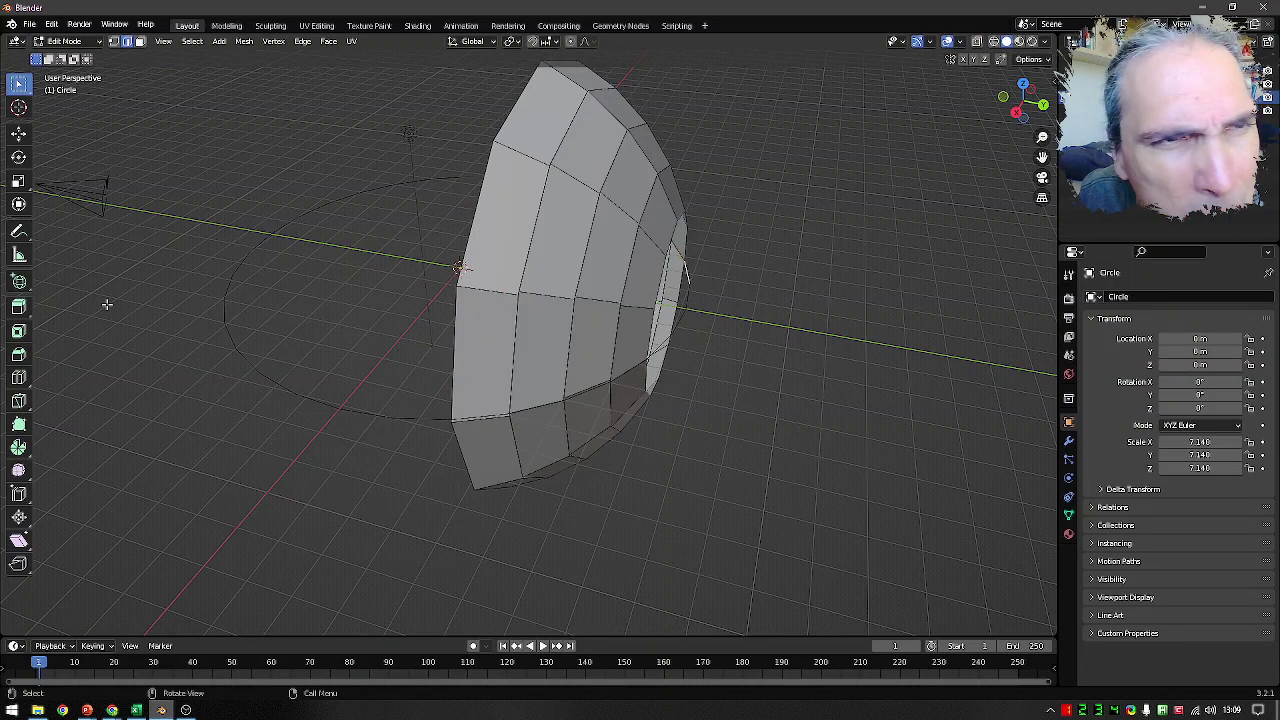
{"action": "left_click", "coordinate": [18, 450]}
{"action": "mouse_move", "coordinate": [415, 229]}
{"action": "left_mouse_down"}
{"action": "mouse_move", "coordinate": [420, 350]}
{"action": "mouse_move", "coordinate": [413, 233]}
{"action": "left_mouse_up"}
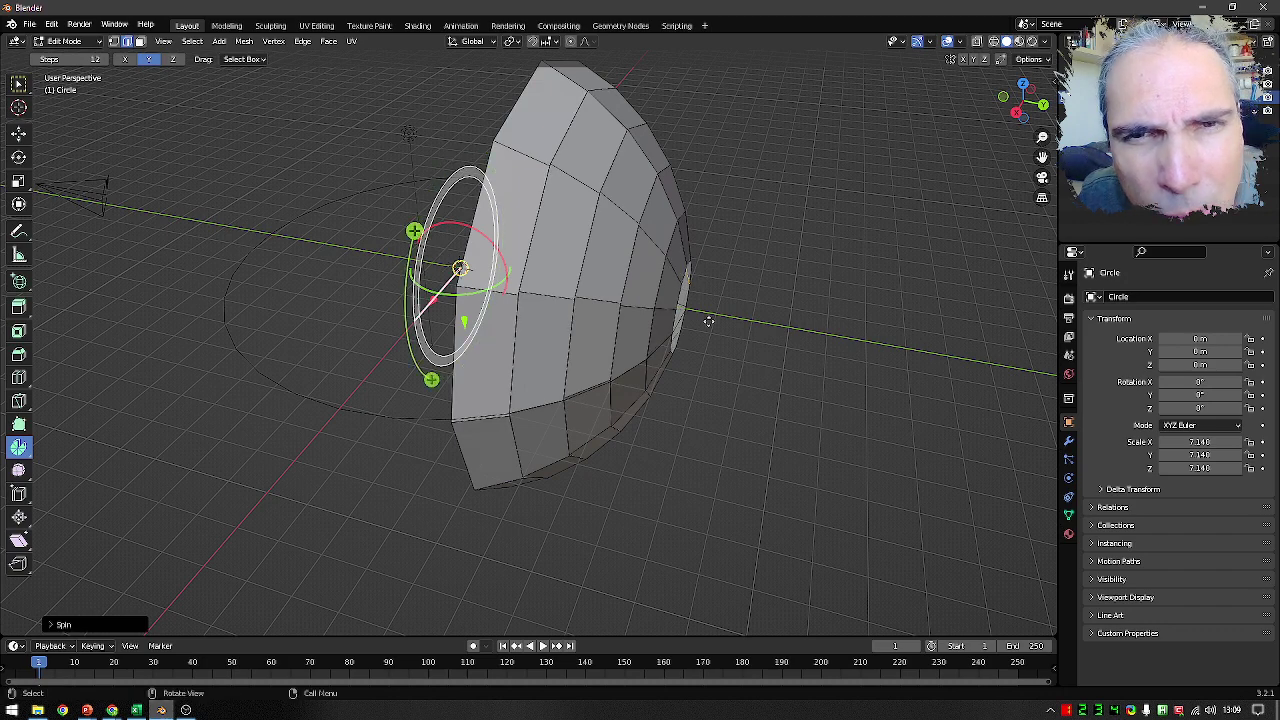
{"action": "middle_click_drag", "start_coordinate": [691, 351], "coordinate": [706, 351]}
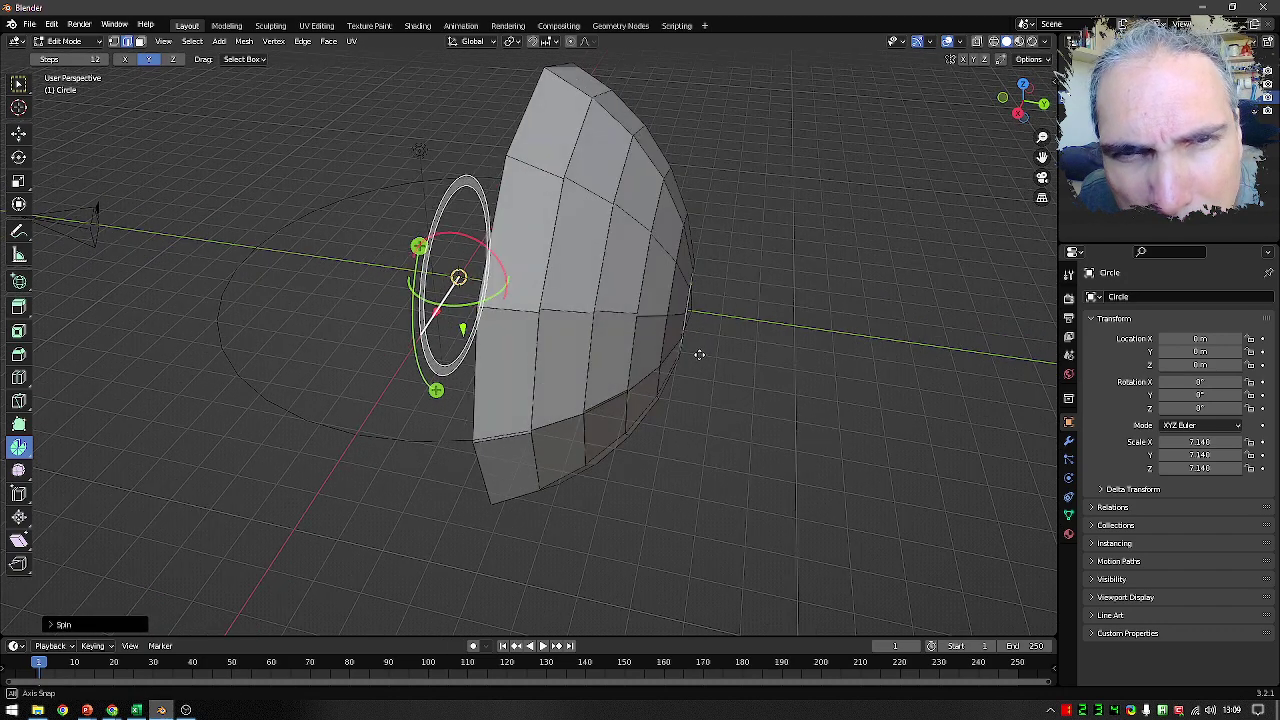
{"action": "scroll", "coordinate": [706, 351], "scroll_direction": "up", "scroll_amount": 5}
{"action": "scroll", "coordinate": [703, 306], "scroll_direction": "down", "scroll_amount": 1}
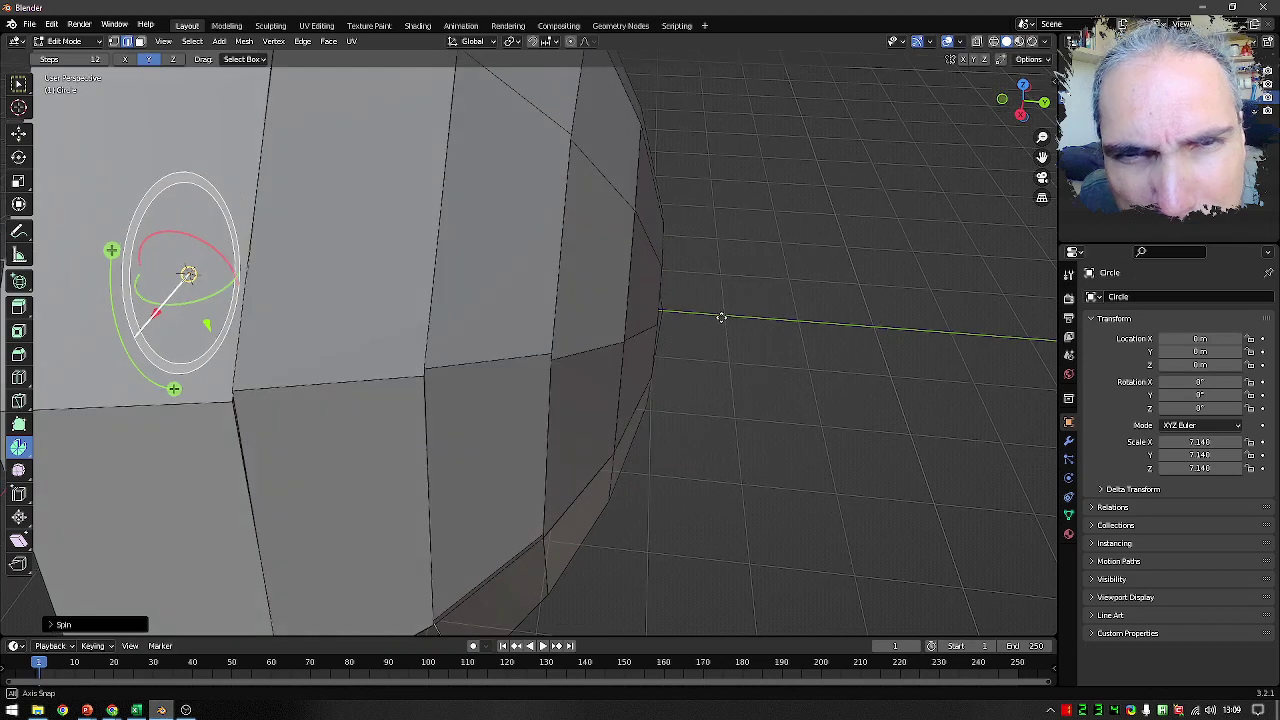
{"action": "left_click", "coordinate": [24, 88]}
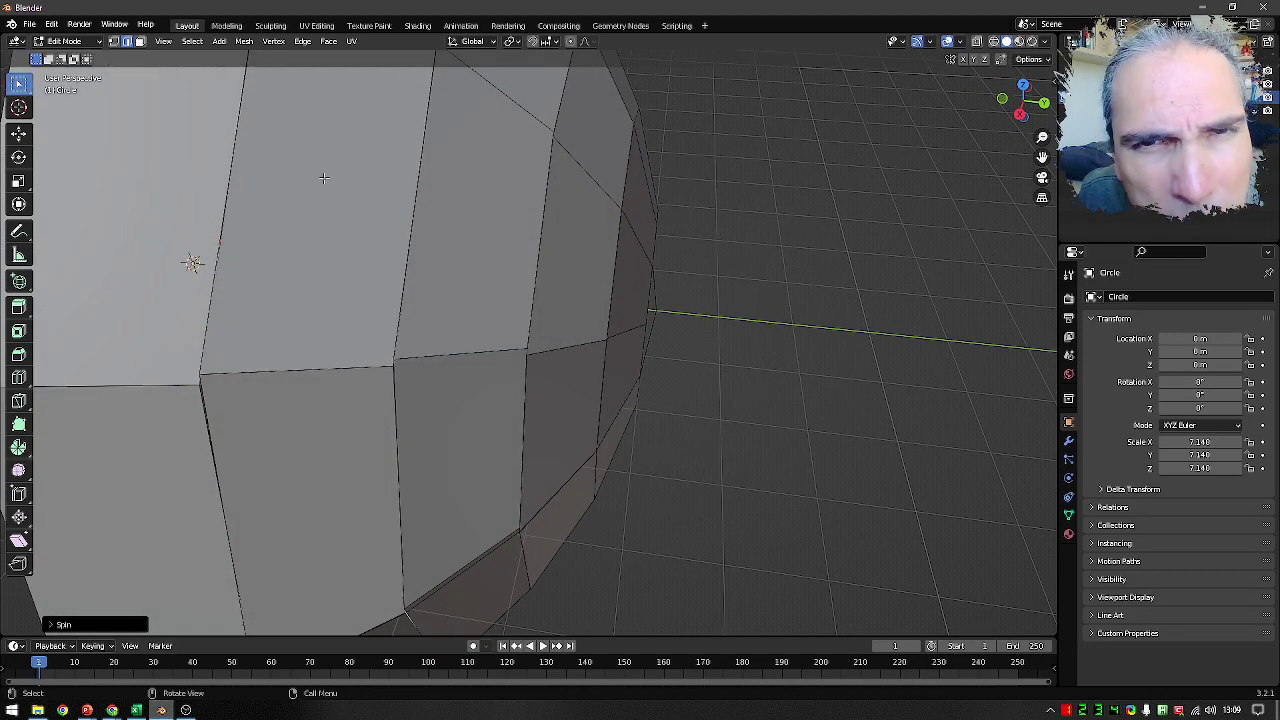
- Select the edge at the remaining opening and spin it to close the dome cap
{"action": "left_click", "coordinate": [655, 298]}
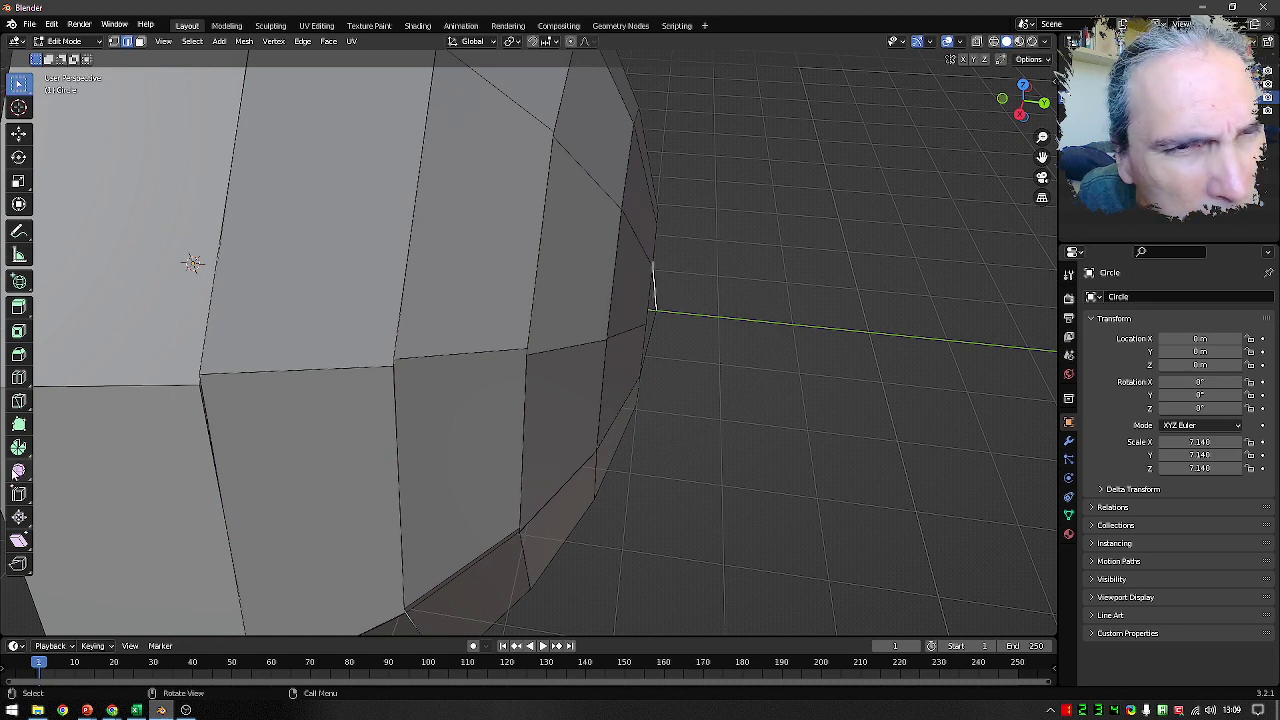
{"action": "left_click", "coordinate": [17, 450]}
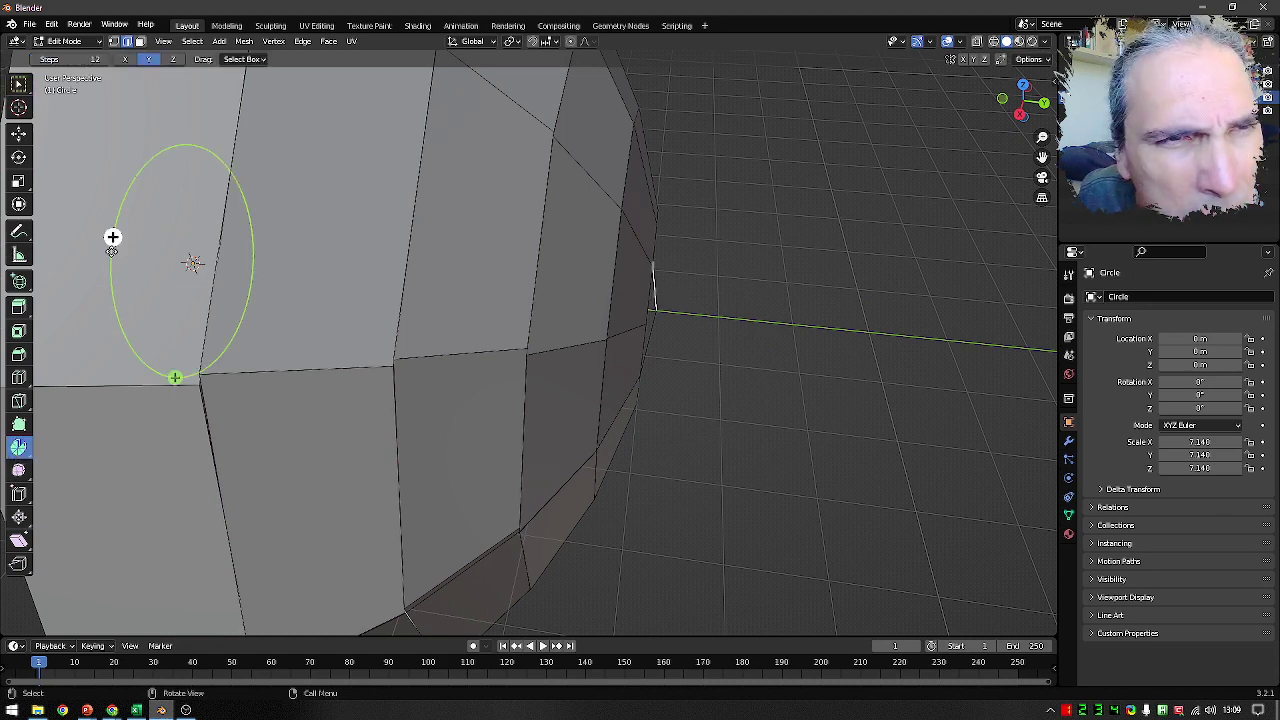
{"action": "left_click_drag", "start_coordinate": [113, 237], "coordinate": [174, 376]}
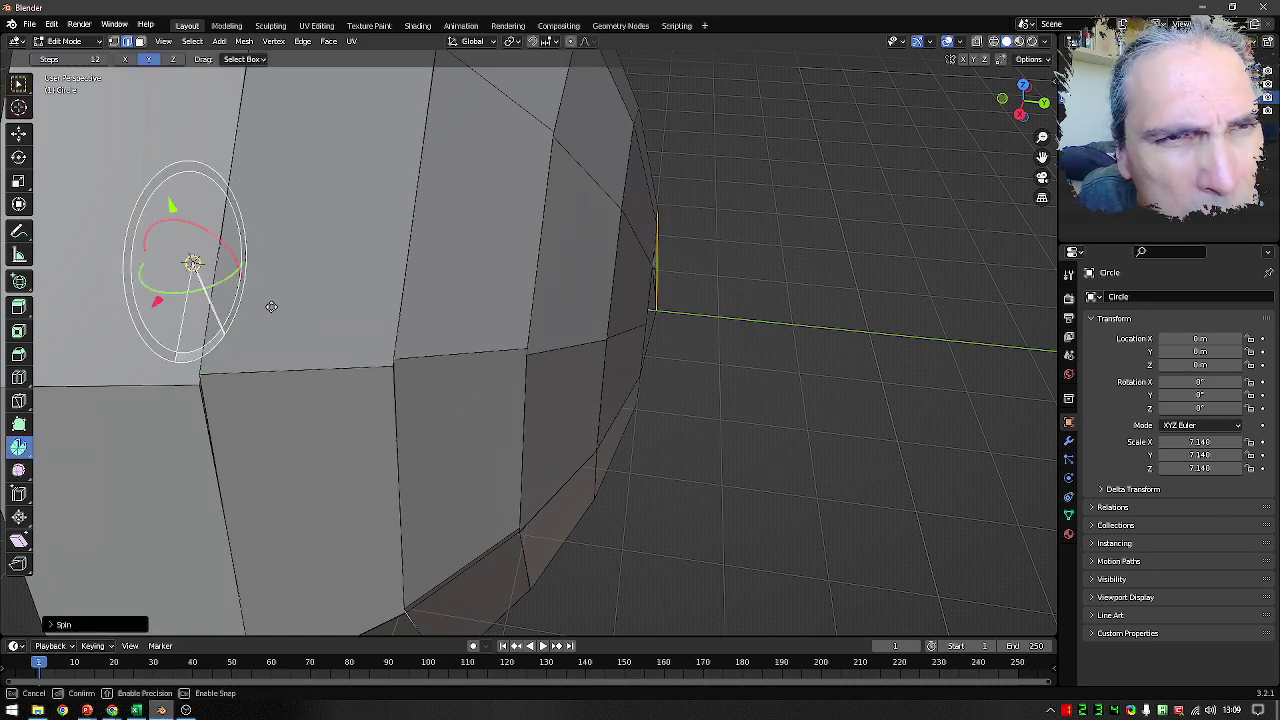
{"action": "mouse_move", "coordinate": [243, 155]}
{"action": "left_mouse_down"}
{"action": "mouse_move", "coordinate": [109, 266]}
{"action": "mouse_move", "coordinate": [177, 374]}
{"action": "left_mouse_up"}
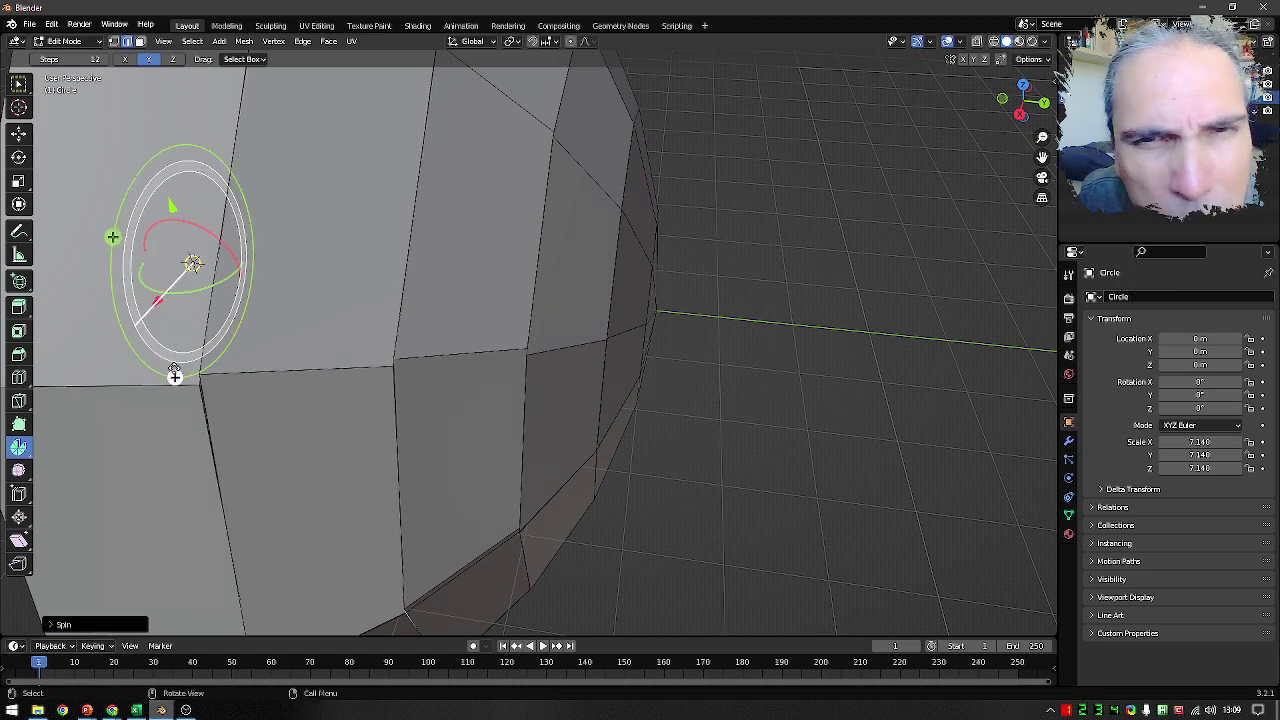
{"action": "mouse_move", "coordinate": [889, 429]}
{"action": "middle_mouse_down"}
{"action": "mouse_move", "coordinate": [757, 396]}
{"action": "mouse_move", "coordinate": [848, 381]}
{"action": "mouse_move", "coordinate": [475, 463]}
{"action": "mouse_move", "coordinate": [586, 489]}
{"action": "mouse_move", "coordinate": [581, 464]}
{"action": "mouse_move", "coordinate": [594, 454]}
{"action": "middle_mouse_up"}
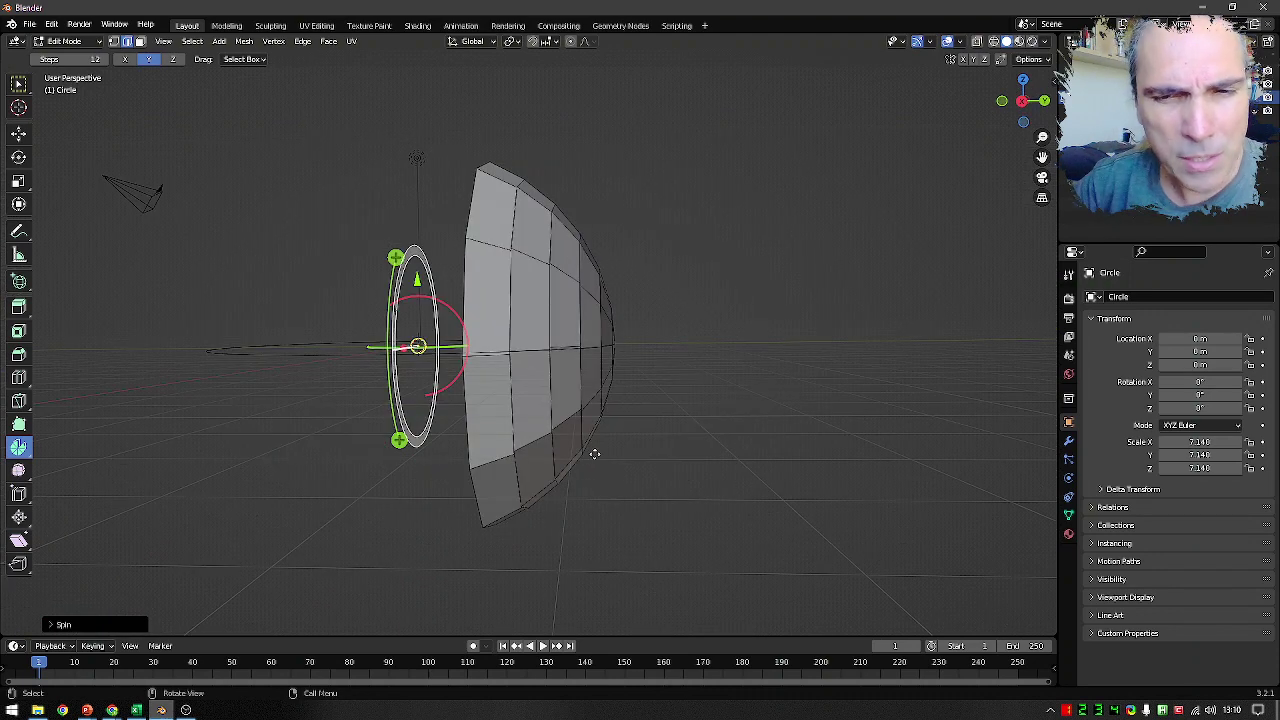